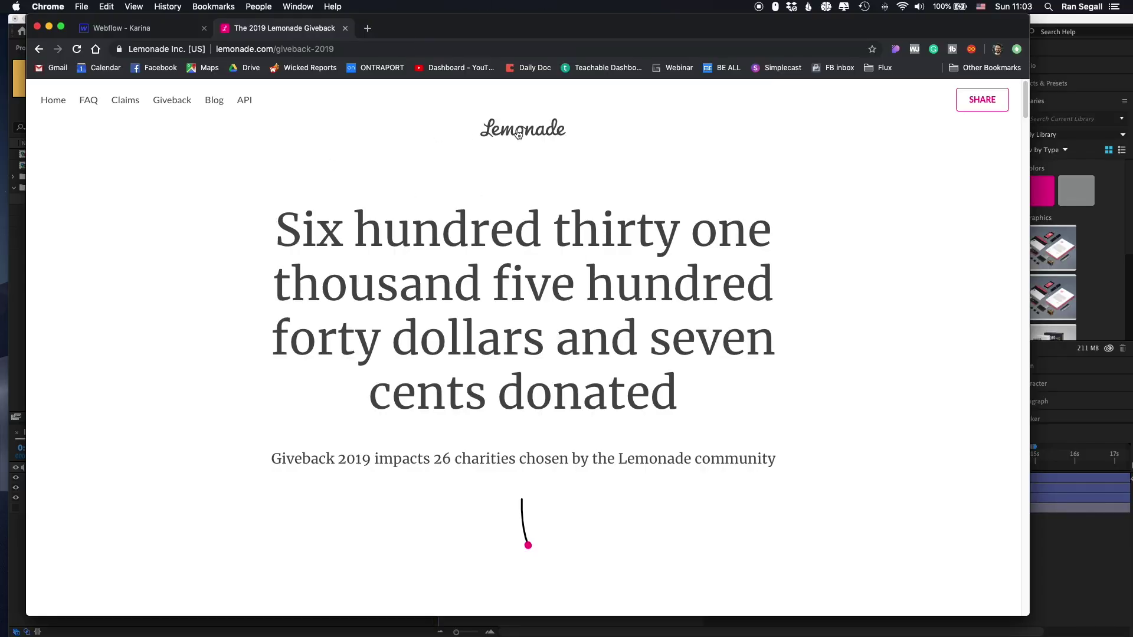
- Scrub through the loop line animation, briefly previewing it over the yellow background
scroll(417, 147, "down", 10)
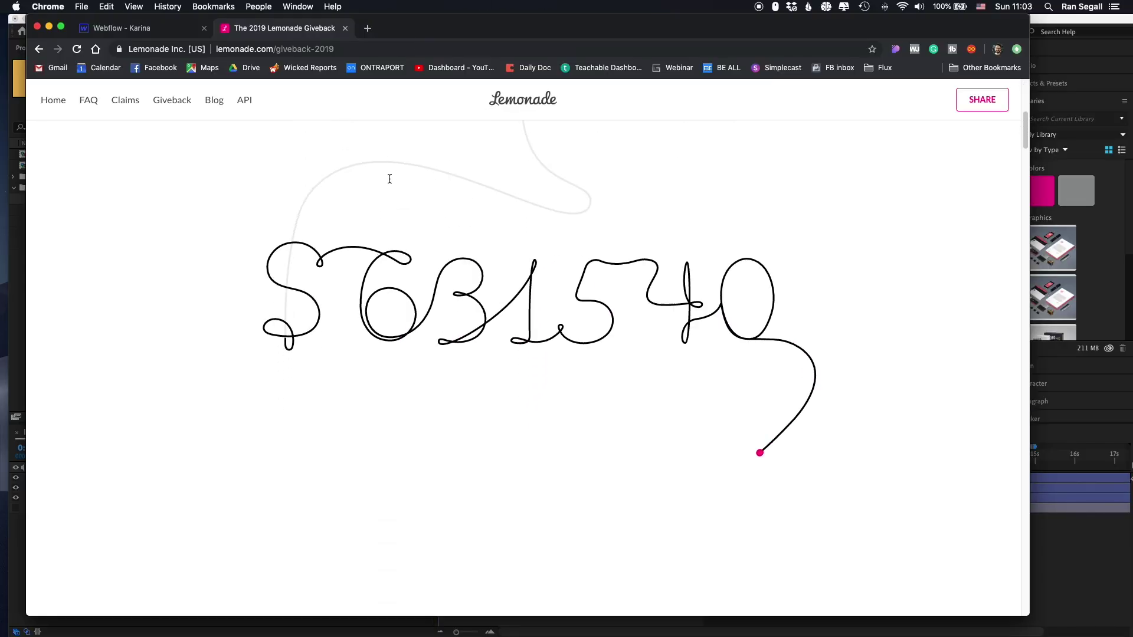
scroll(390, 183, "down", 10)
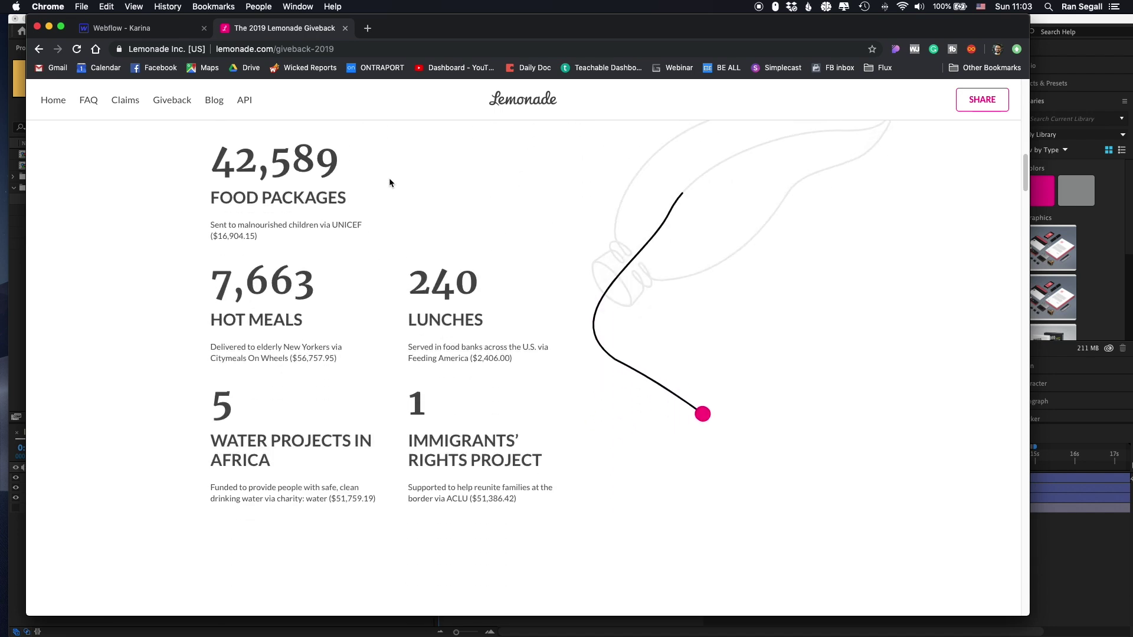
scroll(390, 183, "down", 10)
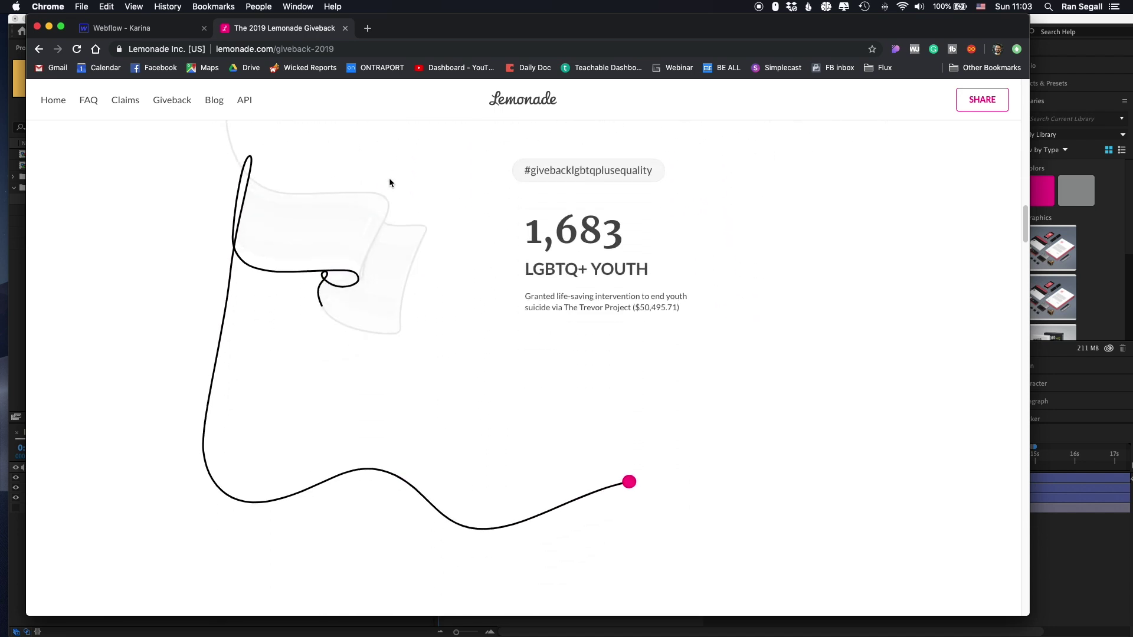
scroll(623, 392, "down", 10)
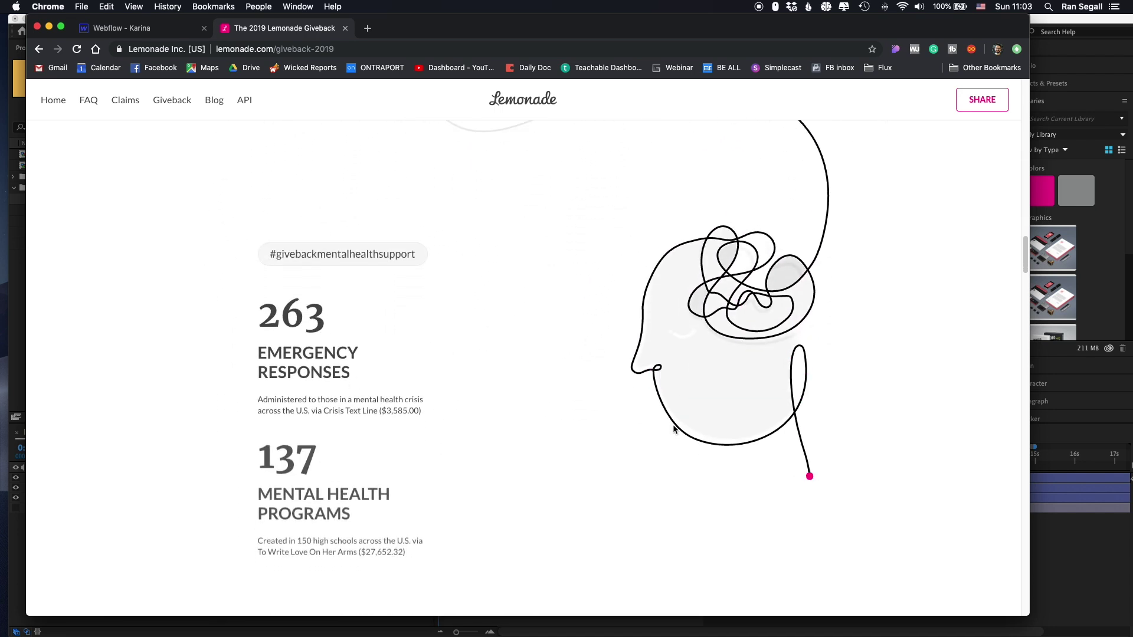
scroll(667, 422, "down", 10)
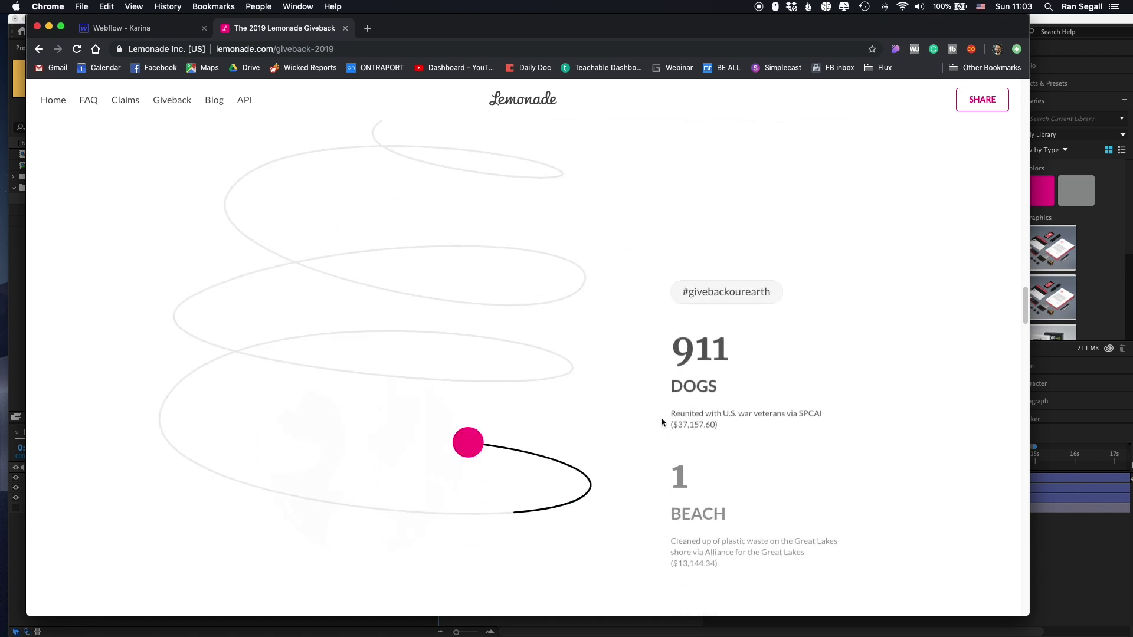
scroll(523, 398, "down", 10)
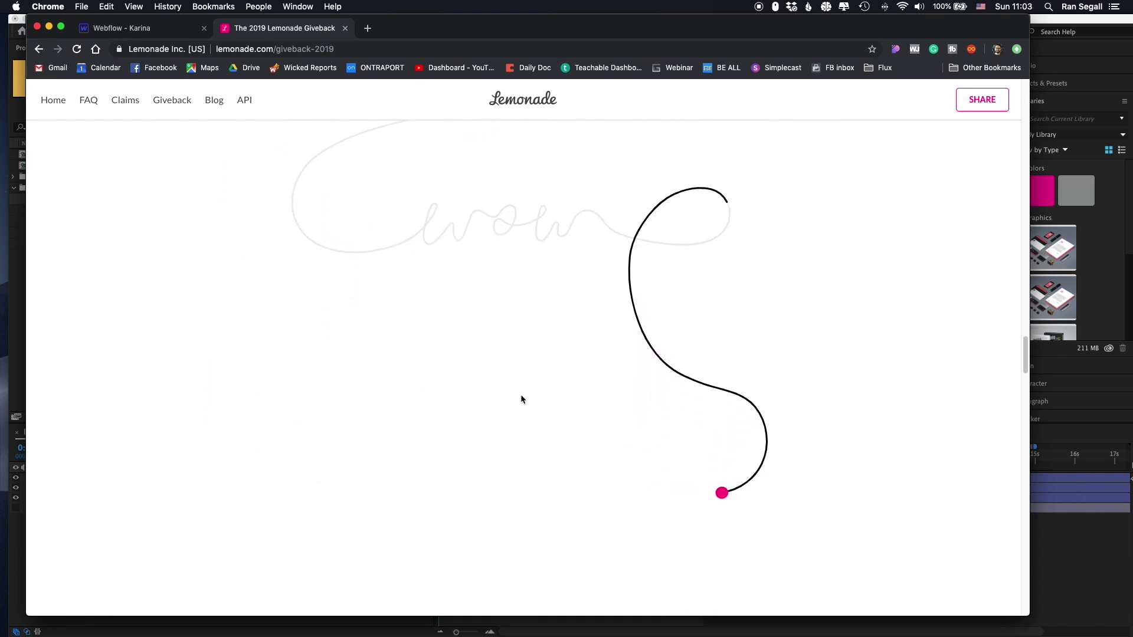
scroll(521, 398, "down", 10)
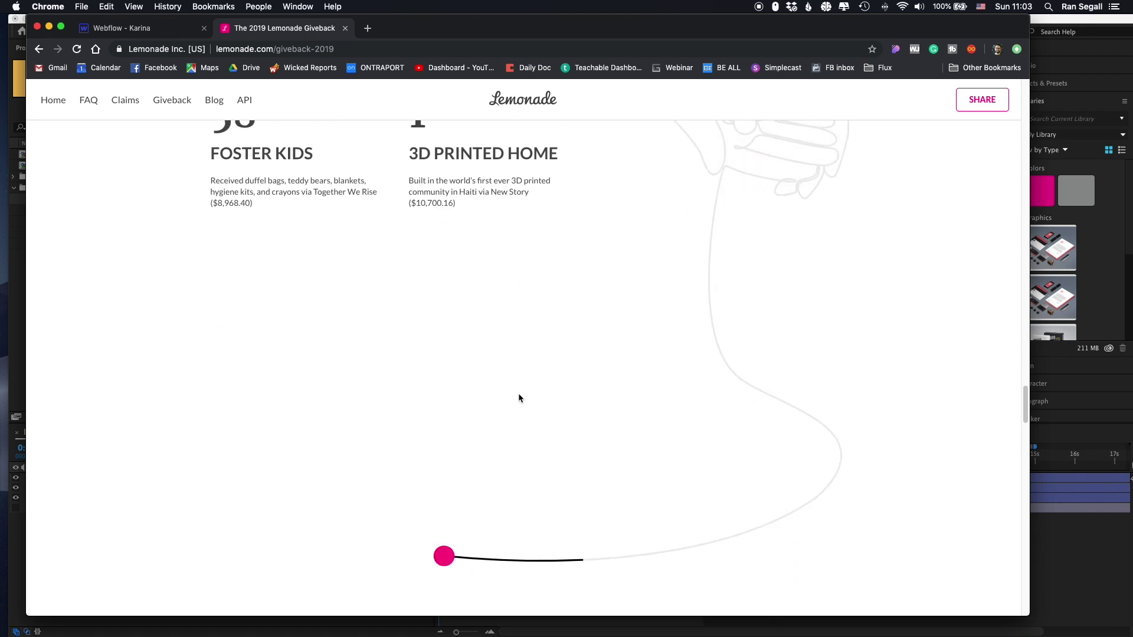
scroll(519, 393, "down", 5)
scroll(324, 374, "up", 7)
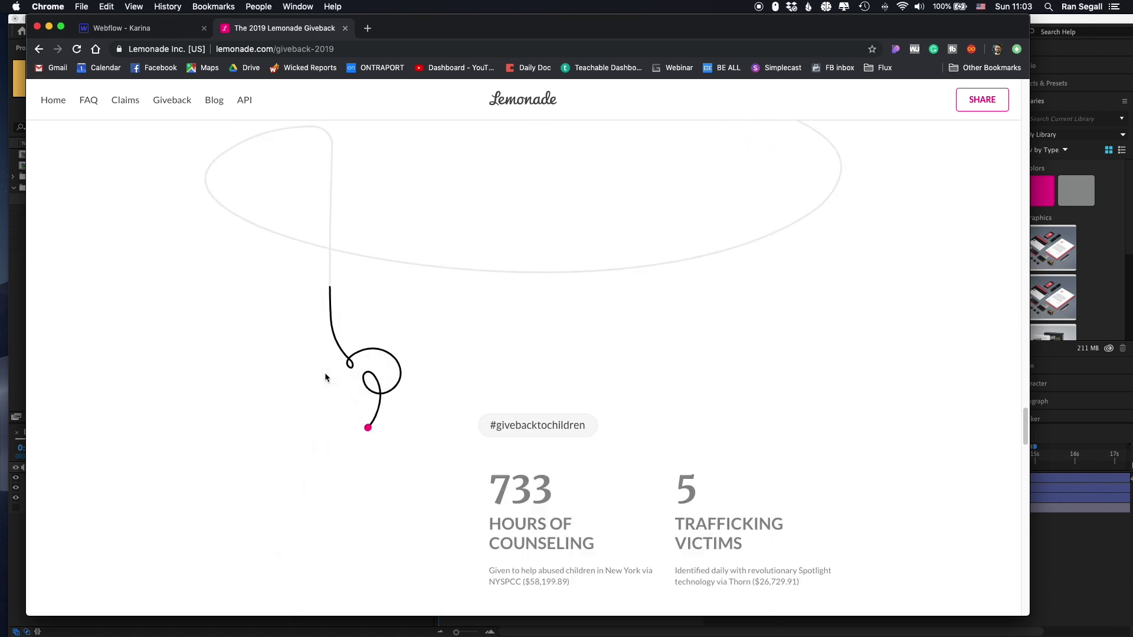
scroll(325, 373, "up", 15)
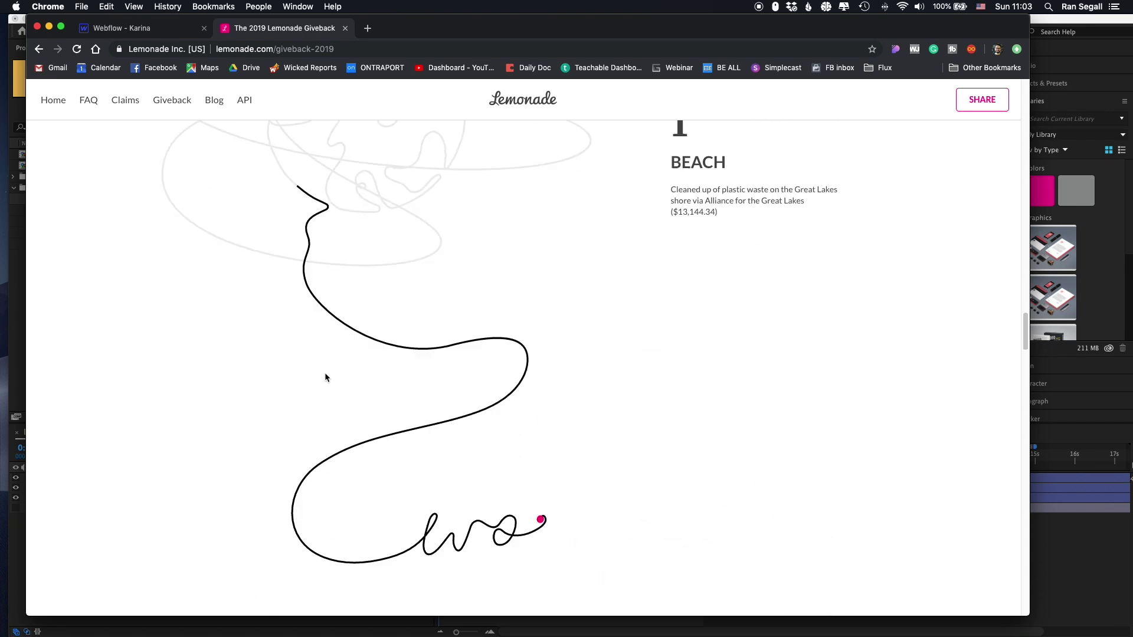
scroll(324, 369, "up", 20)
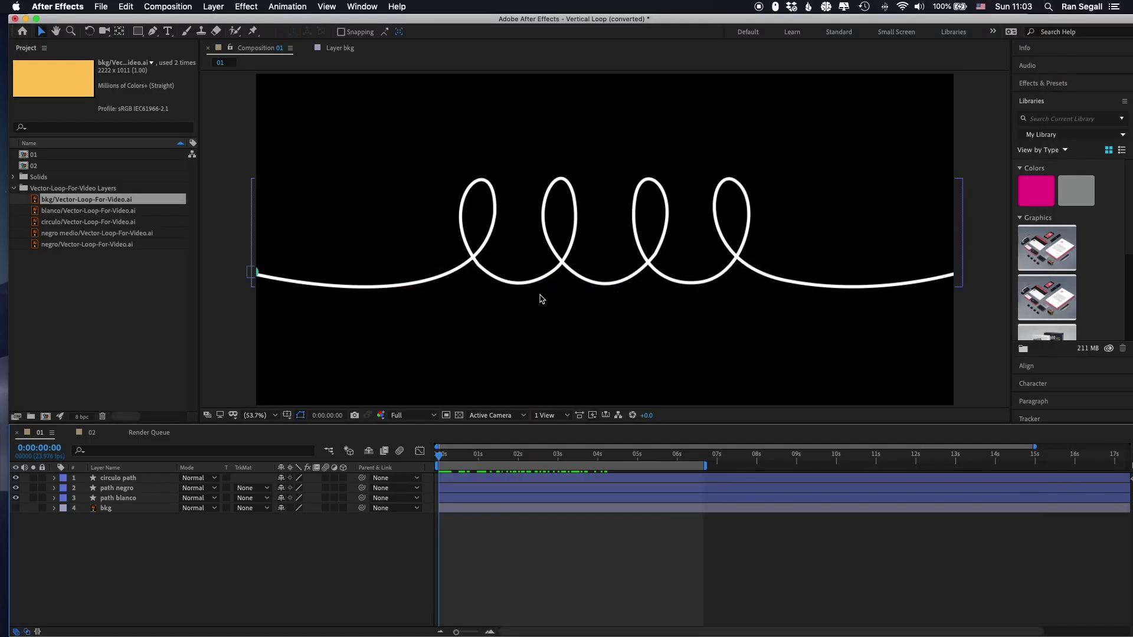
left_click_drag(444, 460, 408, 449)
left_click(16, 509)
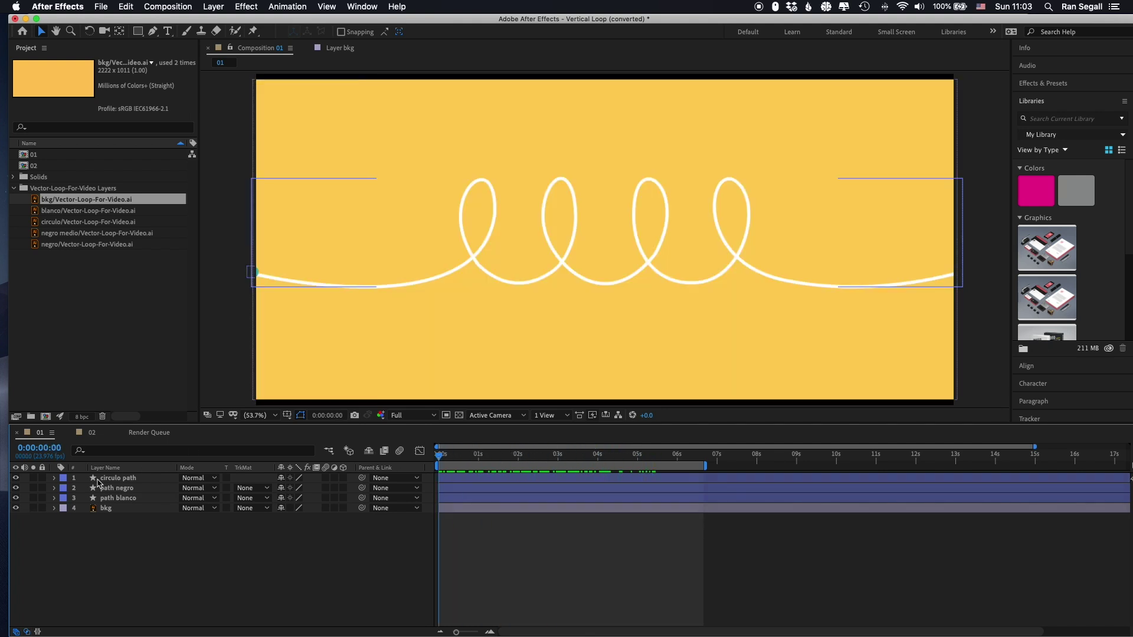
mouse_move(440, 461)
left_mouse_down()
mouse_move(657, 455)
mouse_move(440, 457)
left_mouse_up()
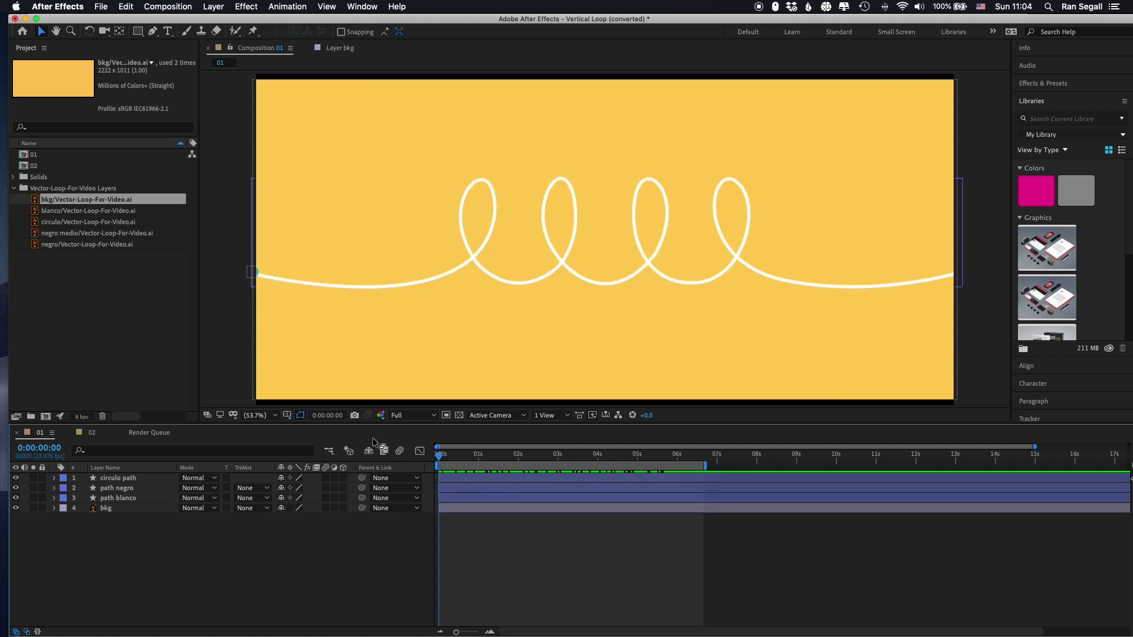
left_click(15, 508)
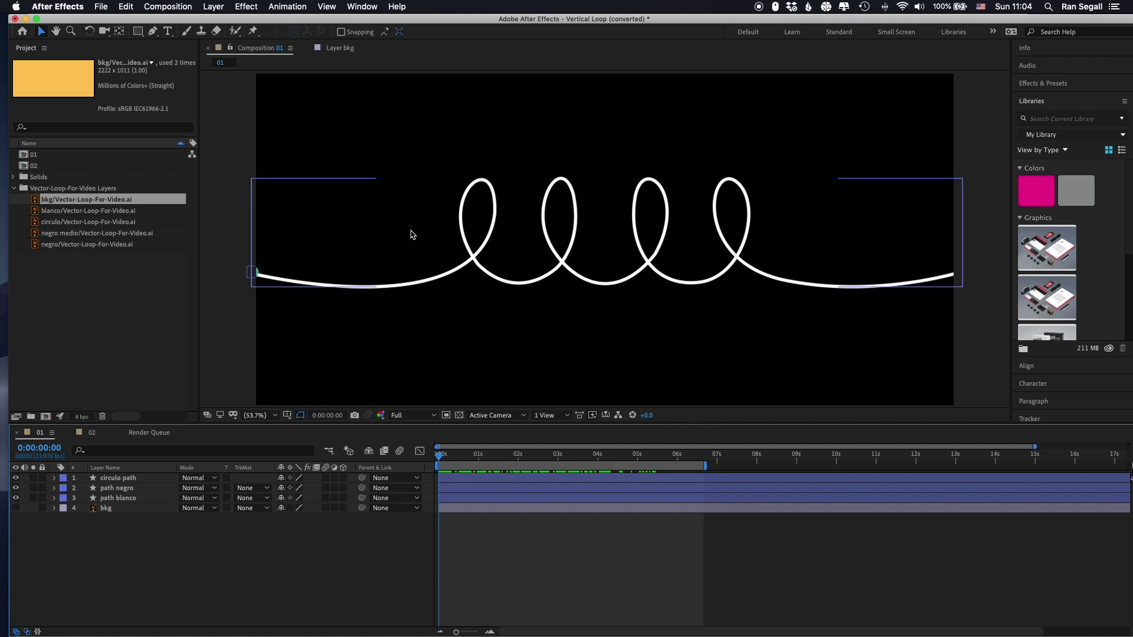
- Render composition 01 with the Bodymovin extension to a Lottie data.json file
left_click(370, 7)
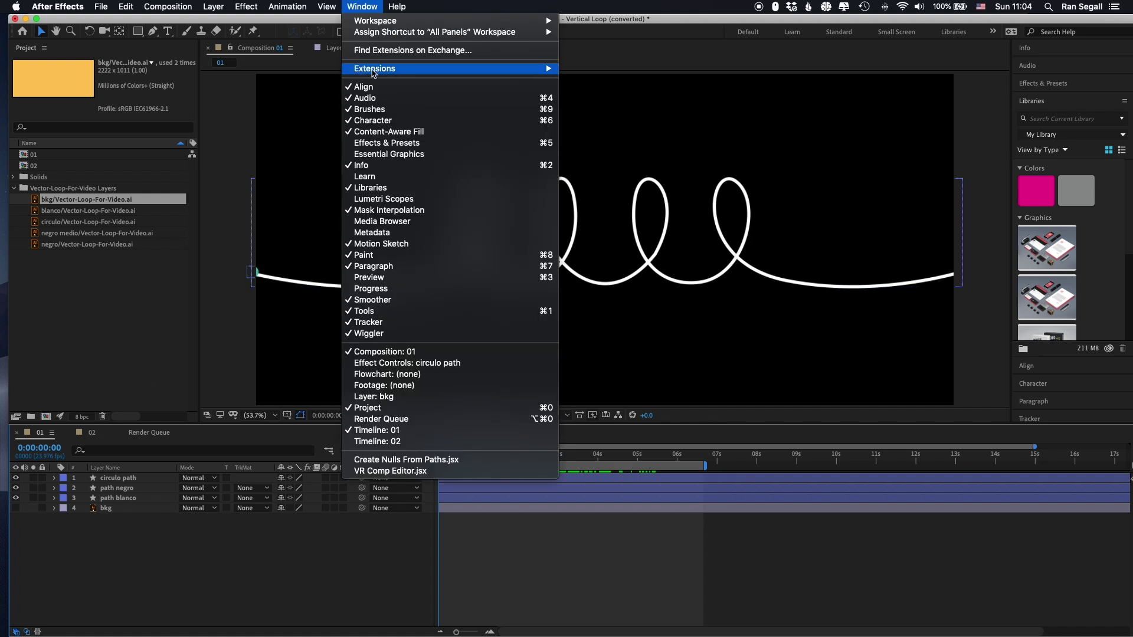
mouse_move(452, 70)
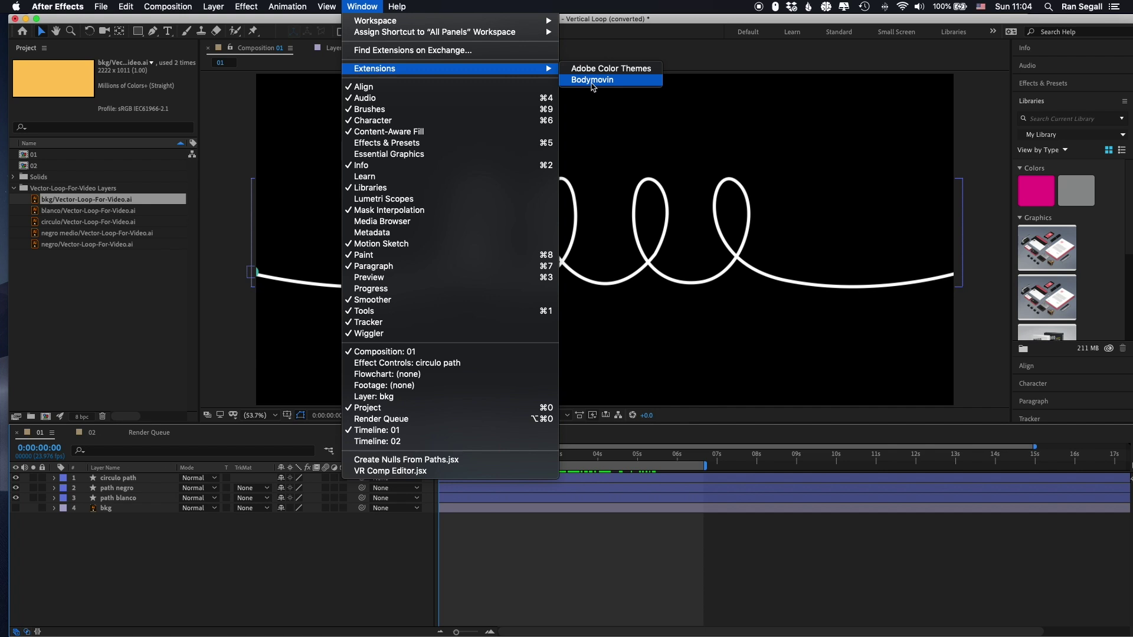
left_click(592, 80)
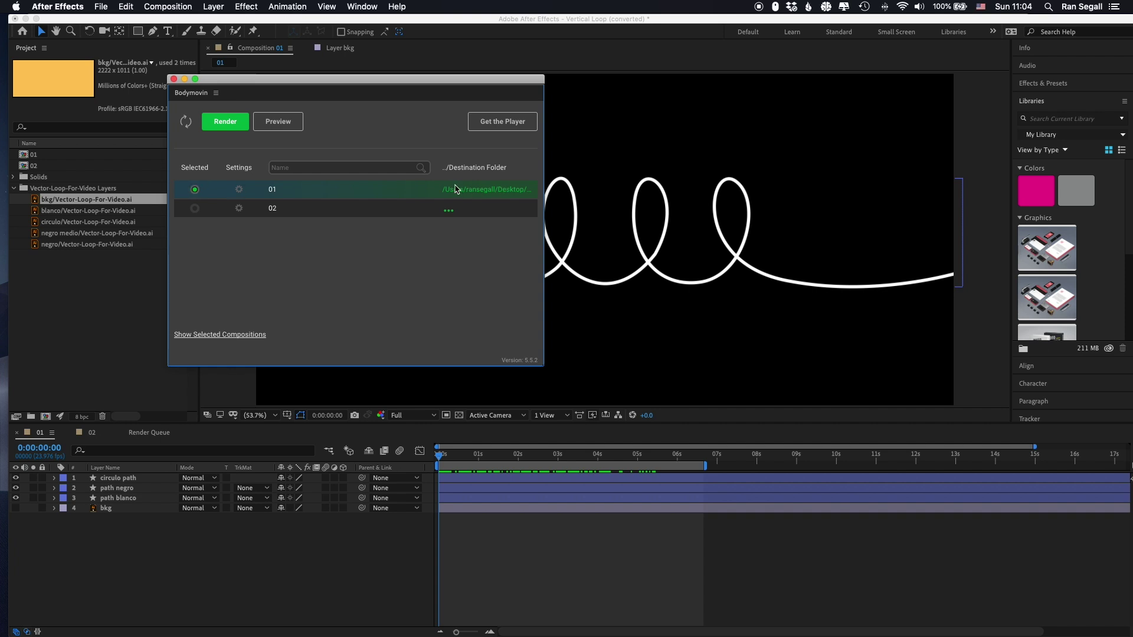
left_click(223, 123)
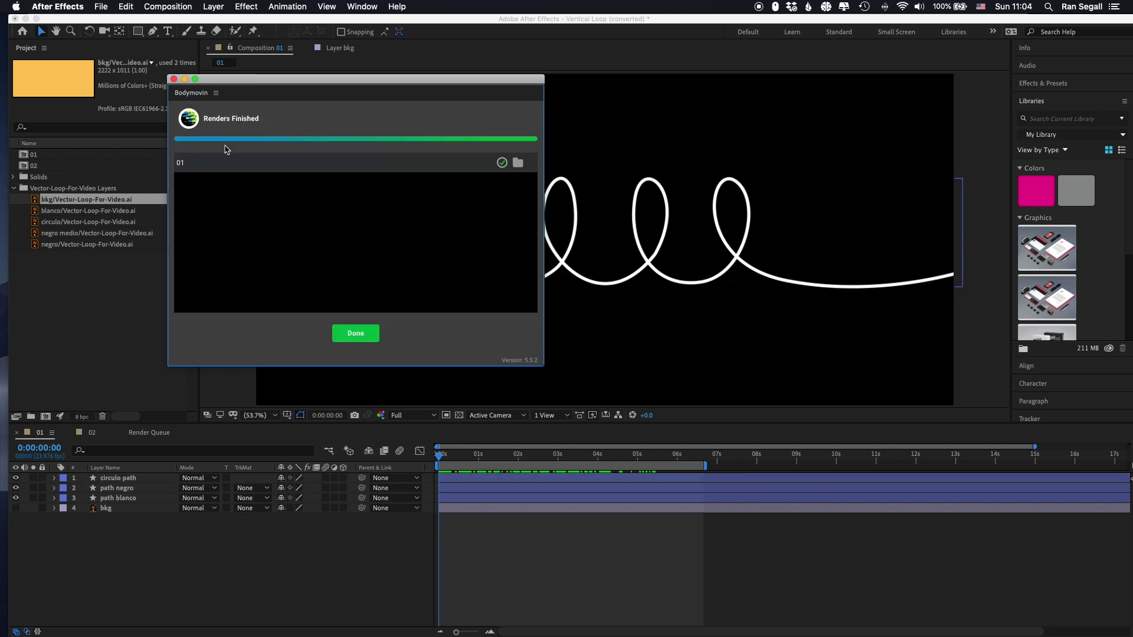
left_click(356, 333)
key("super+Tab")
key("super+Tab")
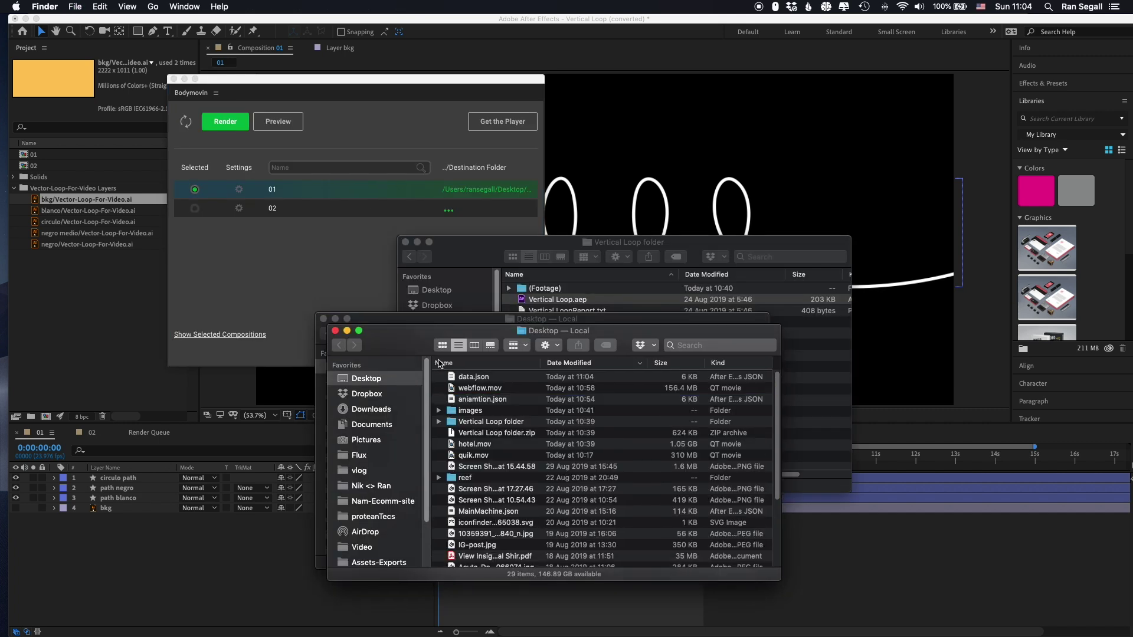
- Select the exported data.json (6 KB) on the Desktop, then go back to Chrome
left_click(412, 302)
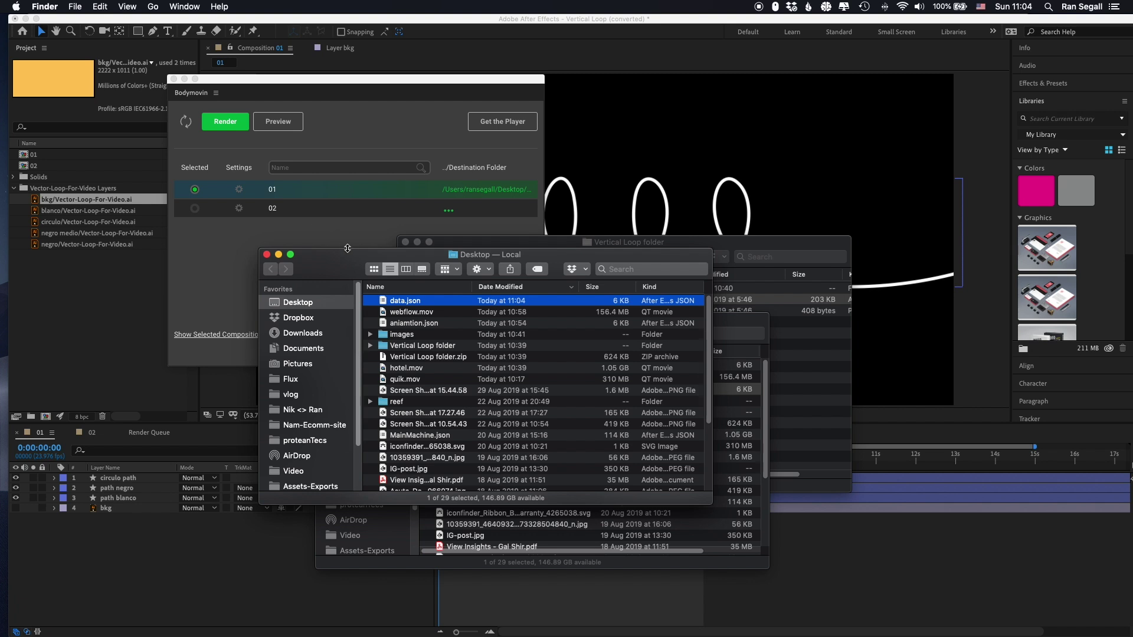
key("super+Tab")
key("super+Tab")
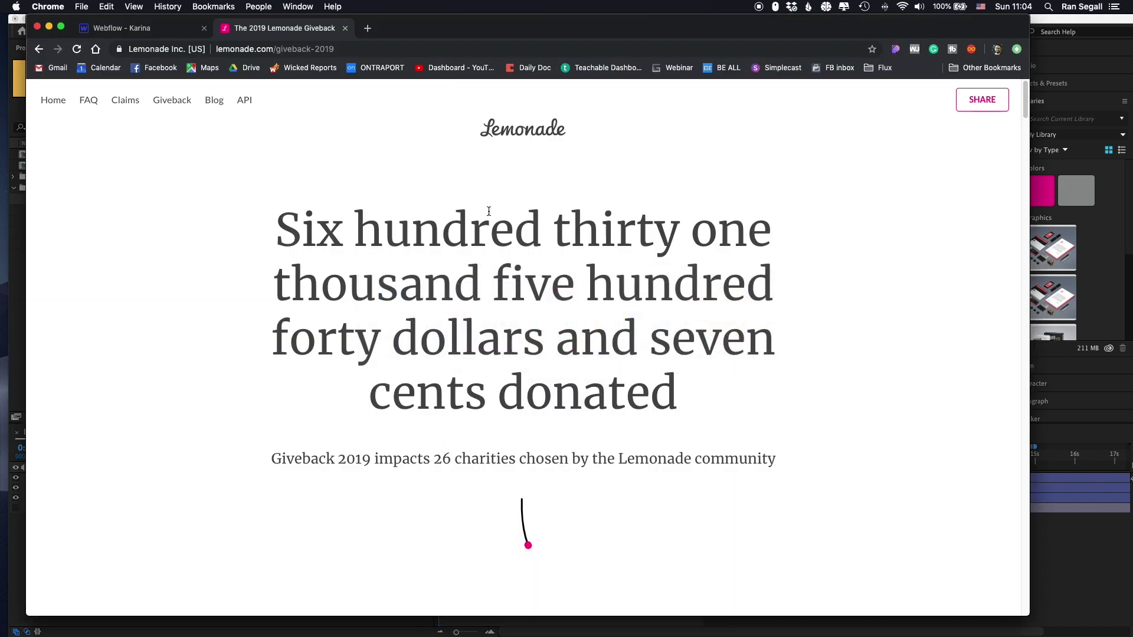
- In the Webflow Designer tab, select the Grid element and scroll through the yellow layout
left_click(157, 33)
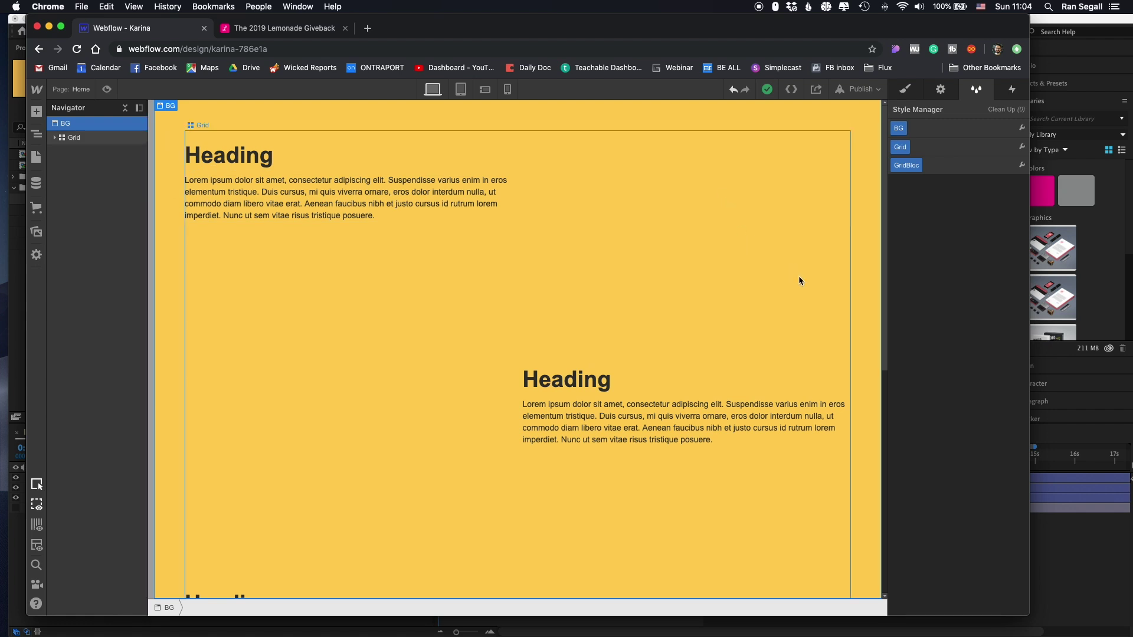
left_click(78, 140)
scroll(484, 388, "down", 7)
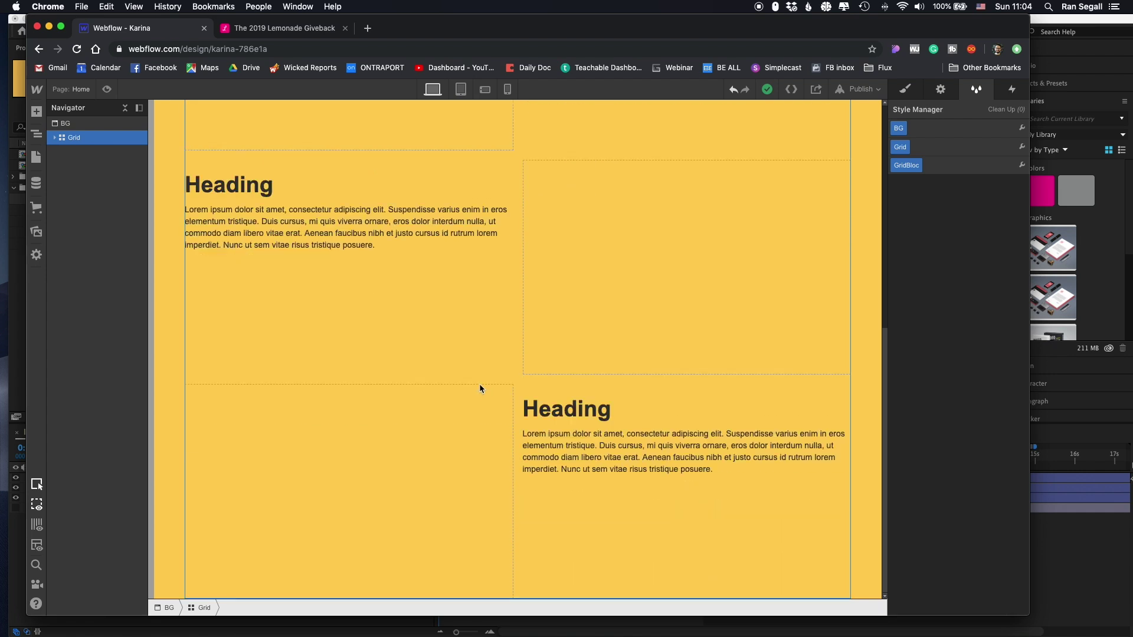
scroll(436, 354, "down", 1)
scroll(637, 293, "down", 6)
scroll(625, 354, "up", 5)
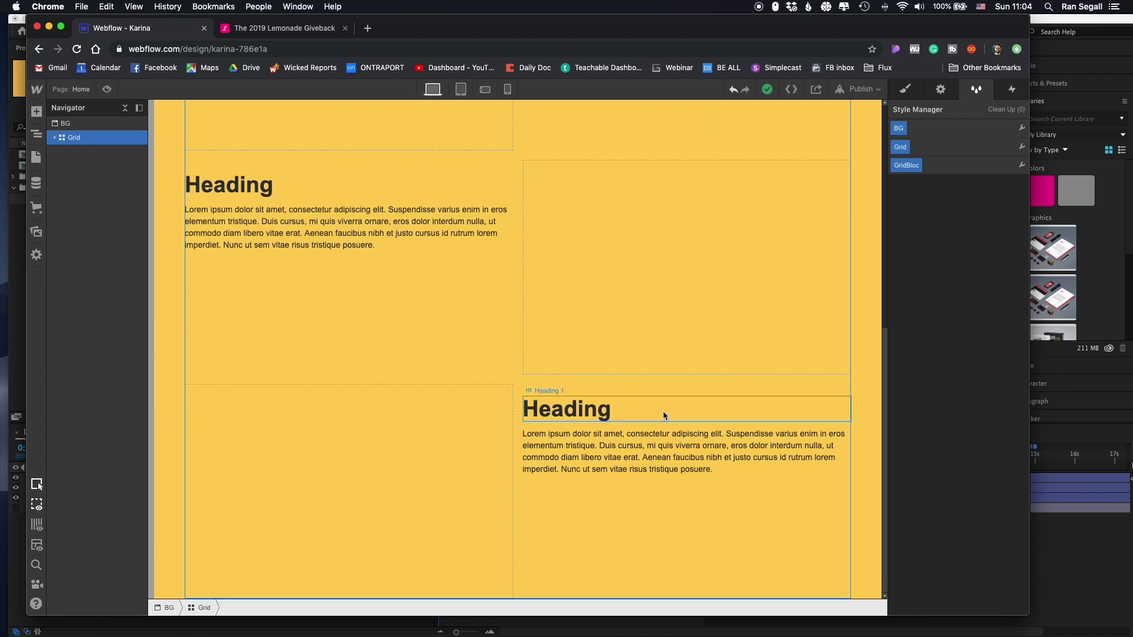
scroll(549, 309, "up", 1)
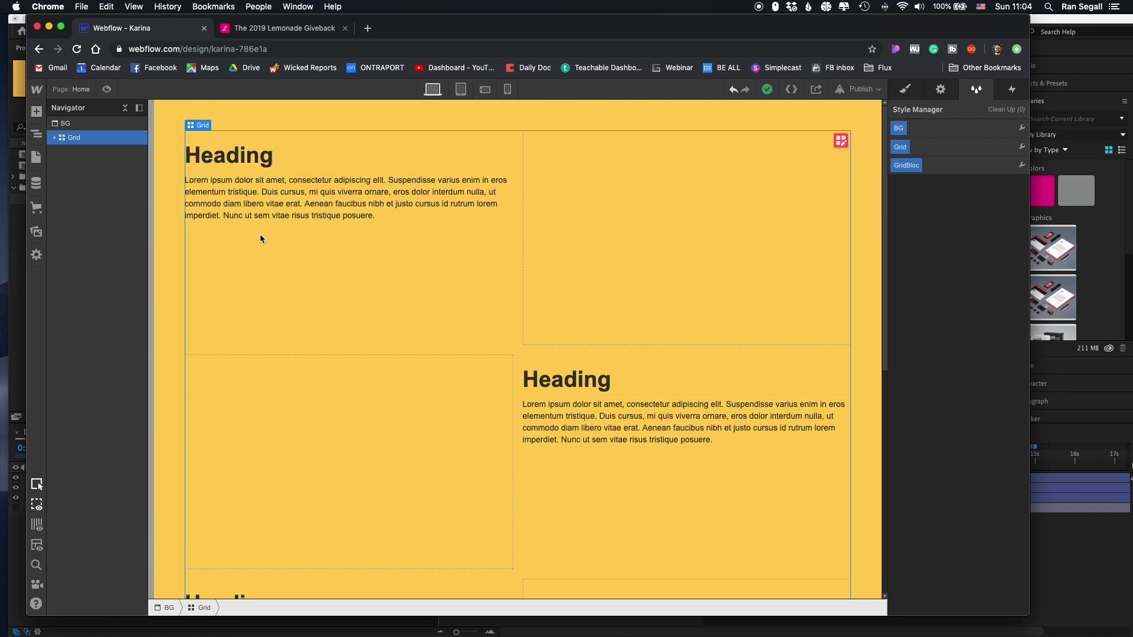
- Delete the old aniamtion.json file from the project's Lottie assets
left_click(36, 116)
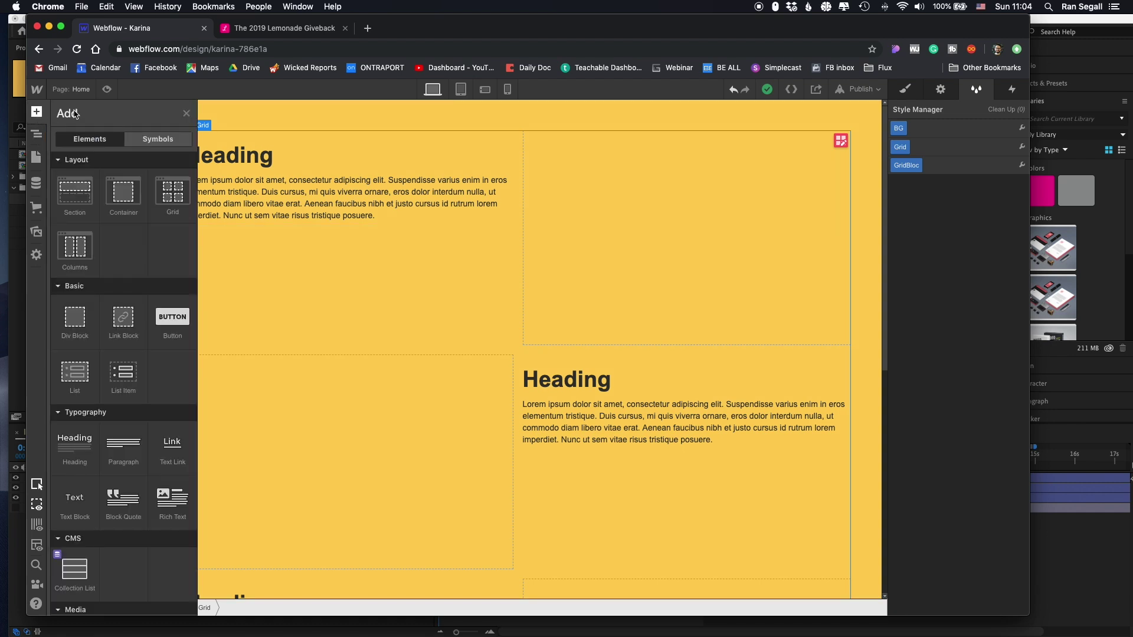
scroll(58, 369, "down", 5)
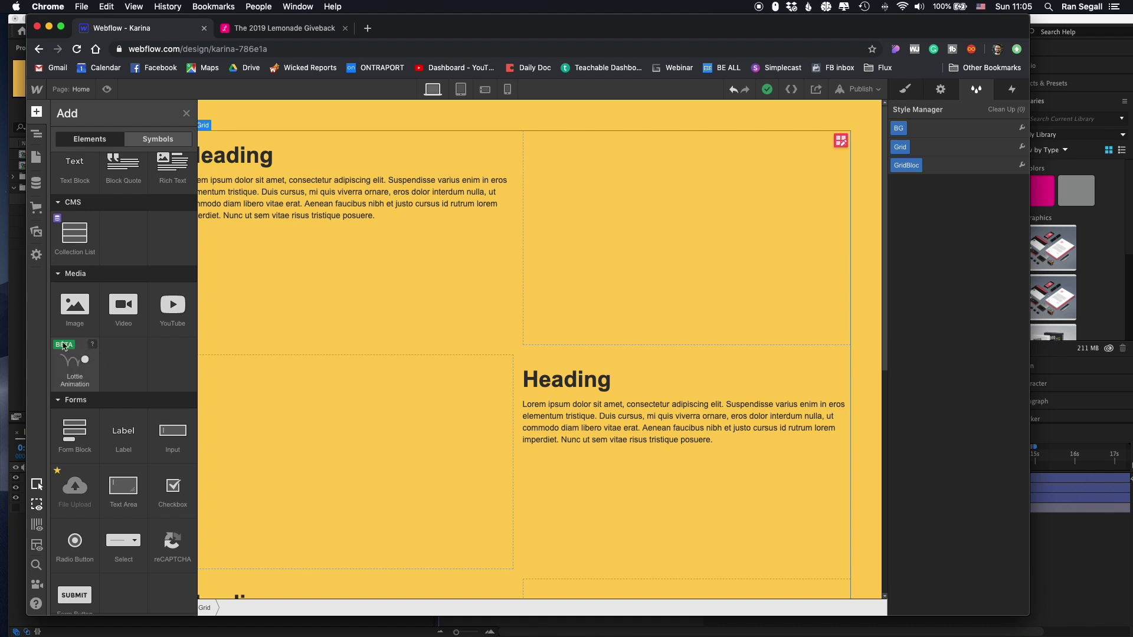
left_click(36, 233)
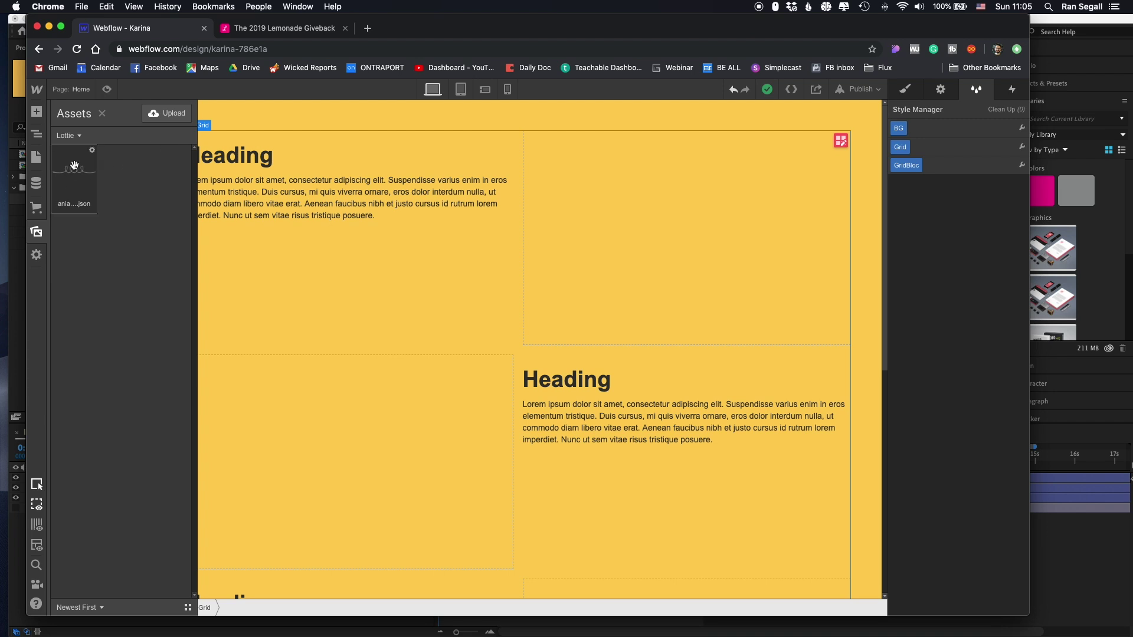
left_click(92, 151)
left_click(83, 292)
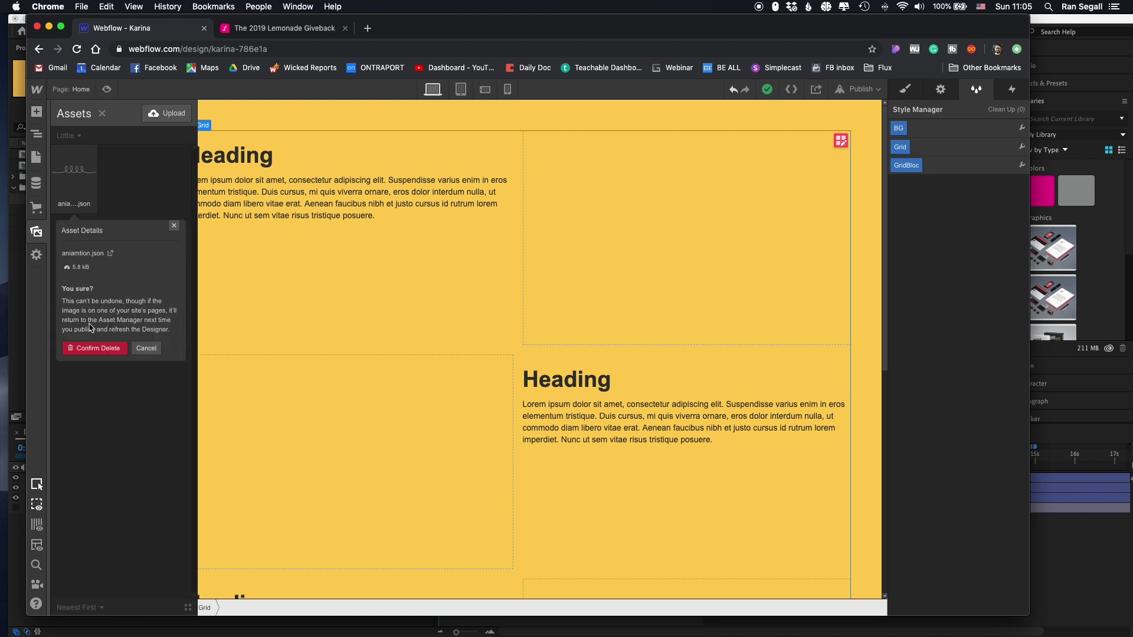
left_click(94, 348)
- Upload data.json from the Desktop as a new project asset
left_click(173, 116)
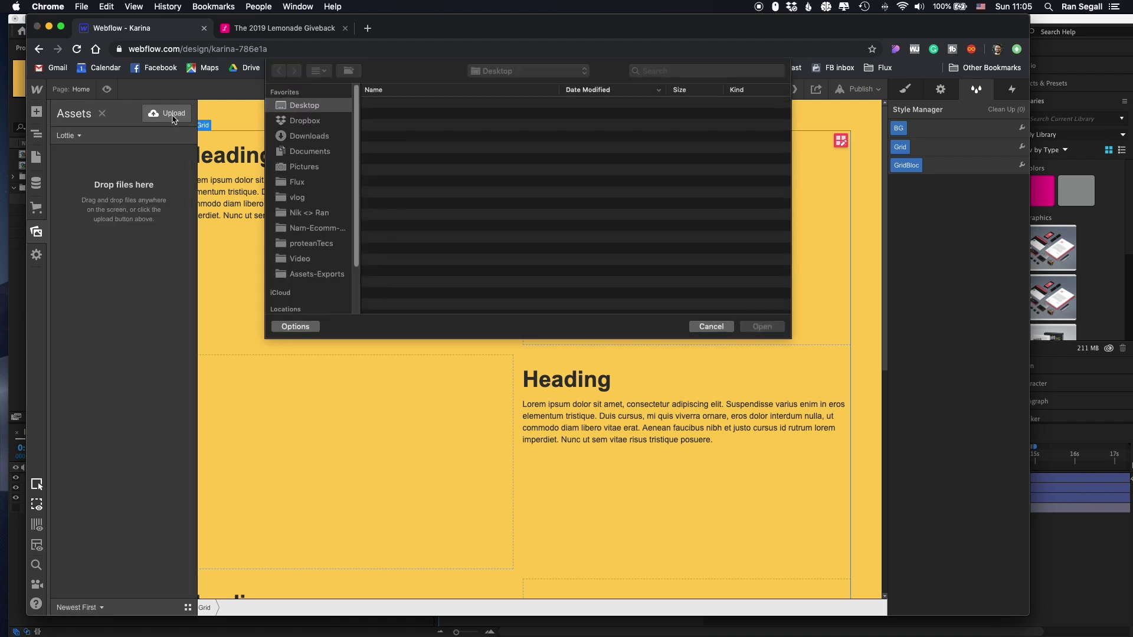
left_click(391, 105)
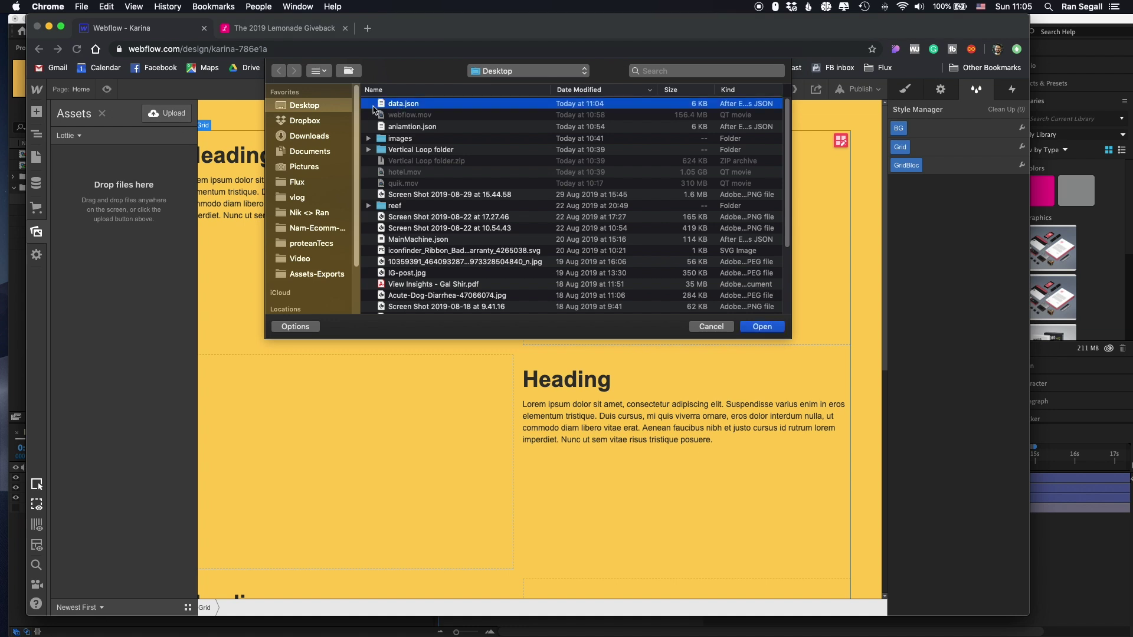
left_click(775, 330)
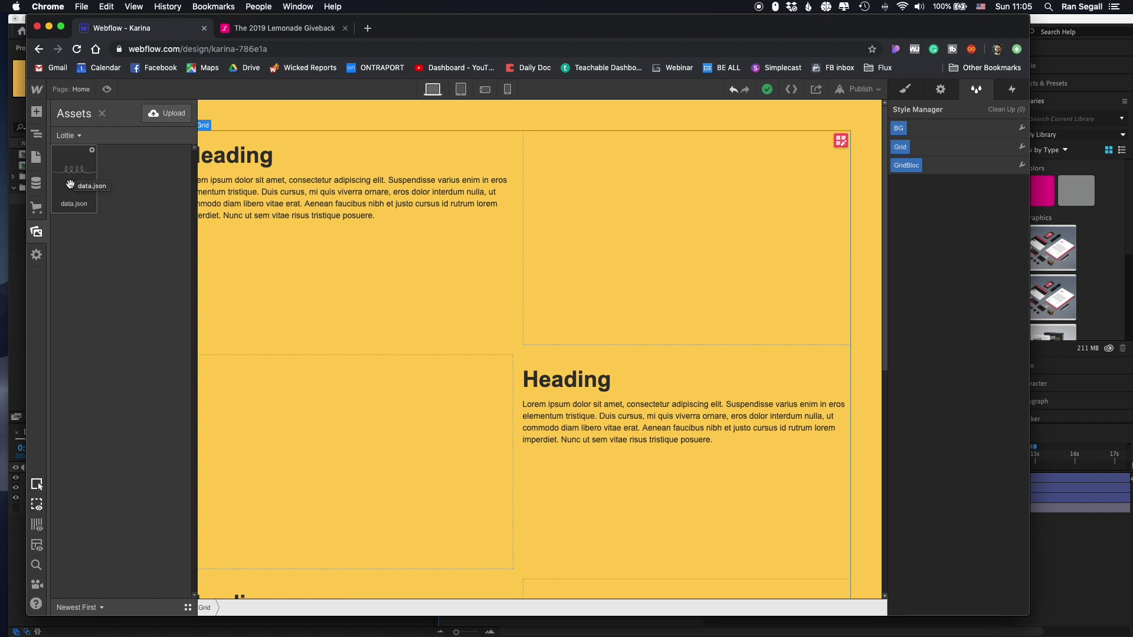
left_click(36, 111)
- Place a Lottie Animation element using data.json on the page and preview it (159 frames, 6.63 s)
scroll(68, 301, "down", 5)
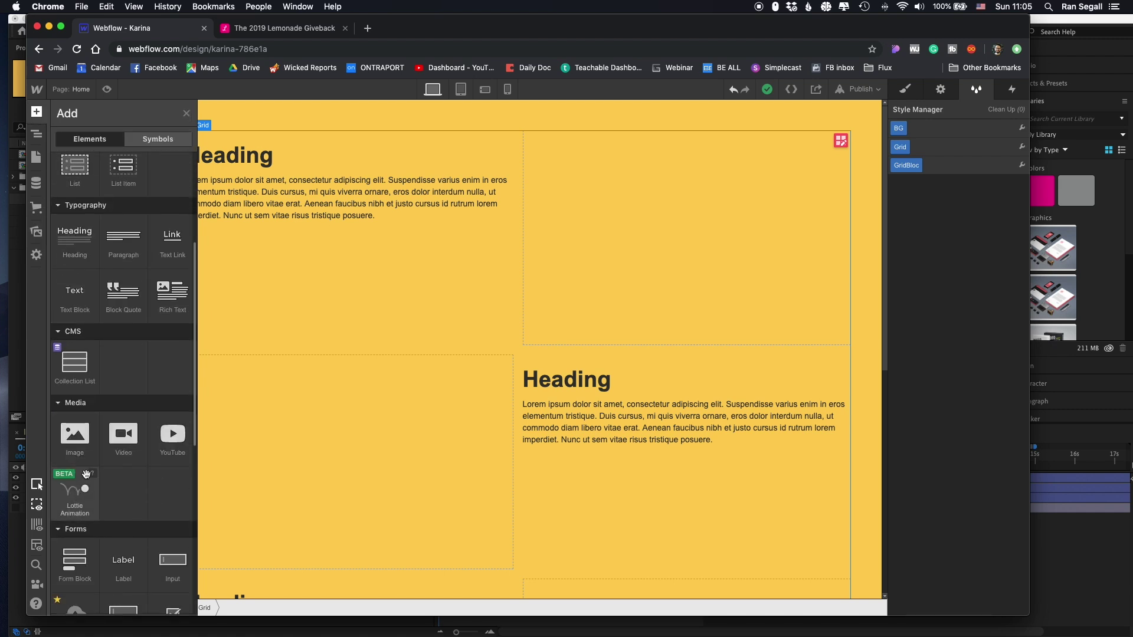
left_click_drag(86, 474, 107, 133)
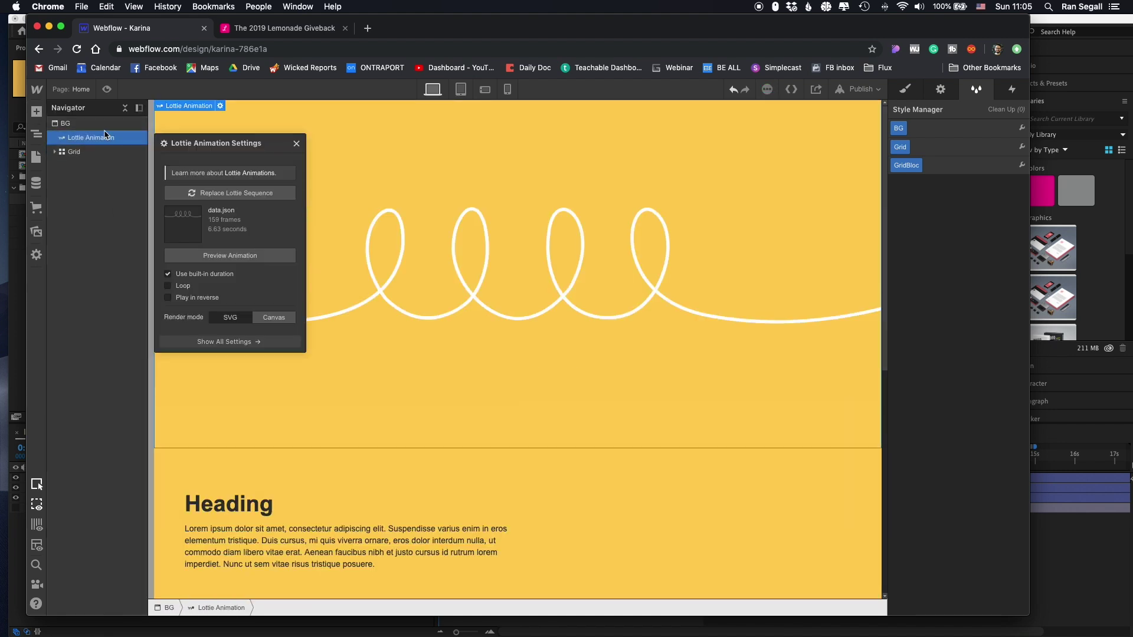
left_click(296, 144)
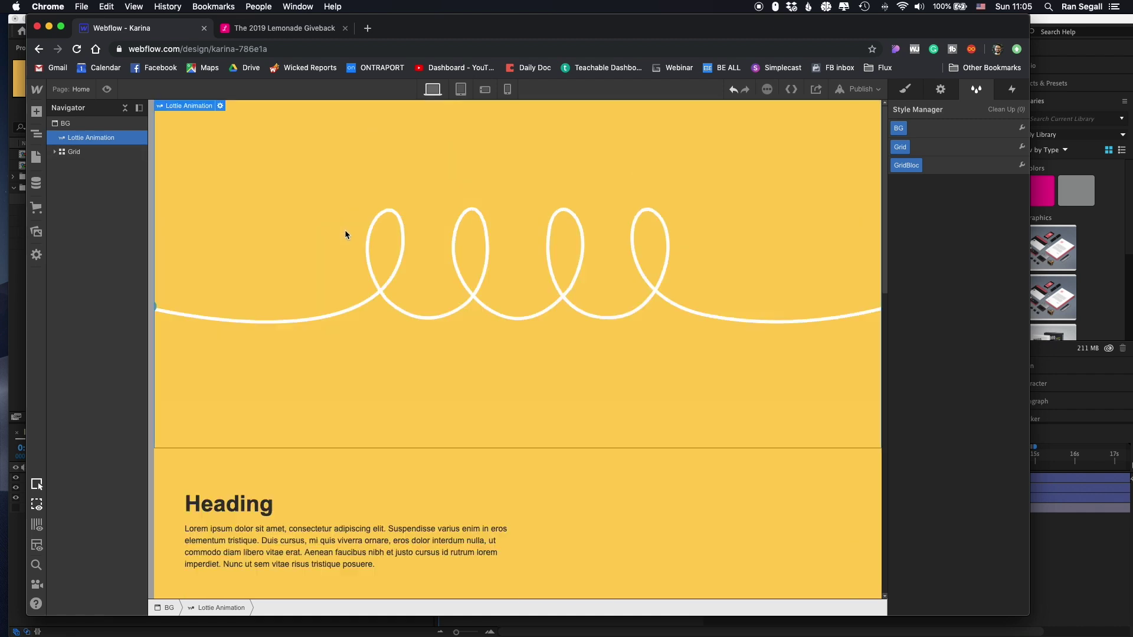
left_click(218, 109)
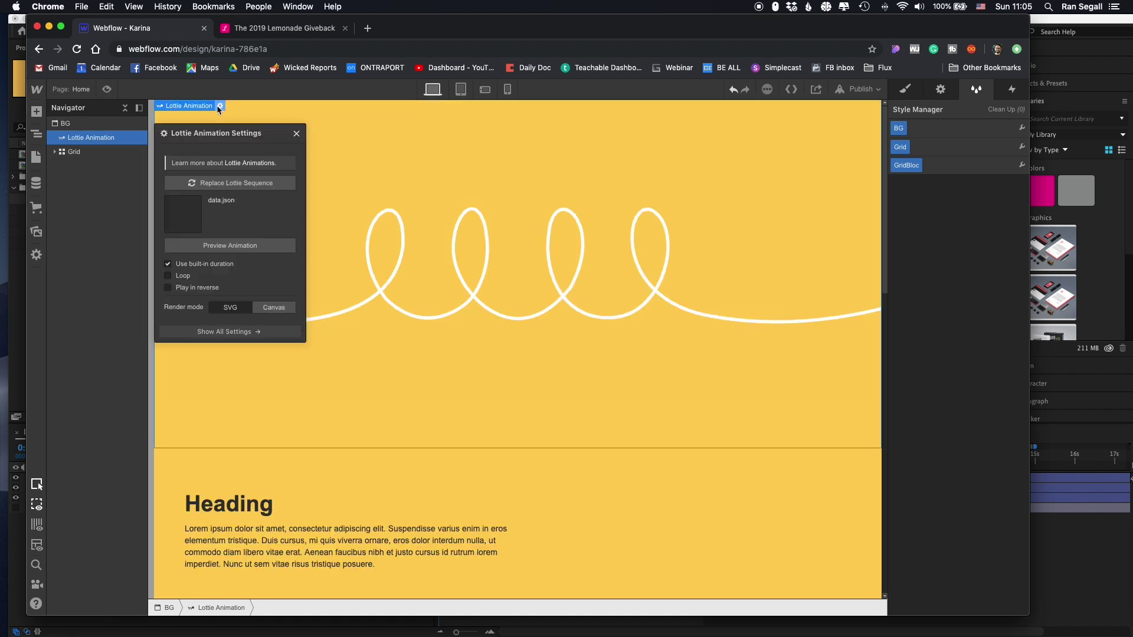
left_click_drag(213, 136, 359, 233)
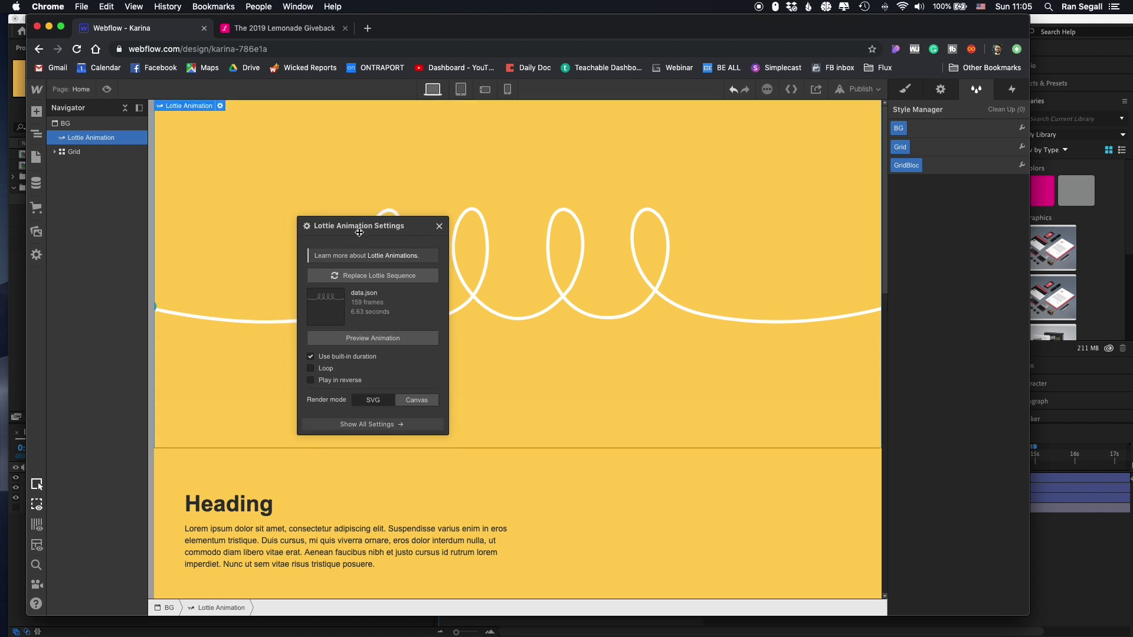
left_click(364, 338)
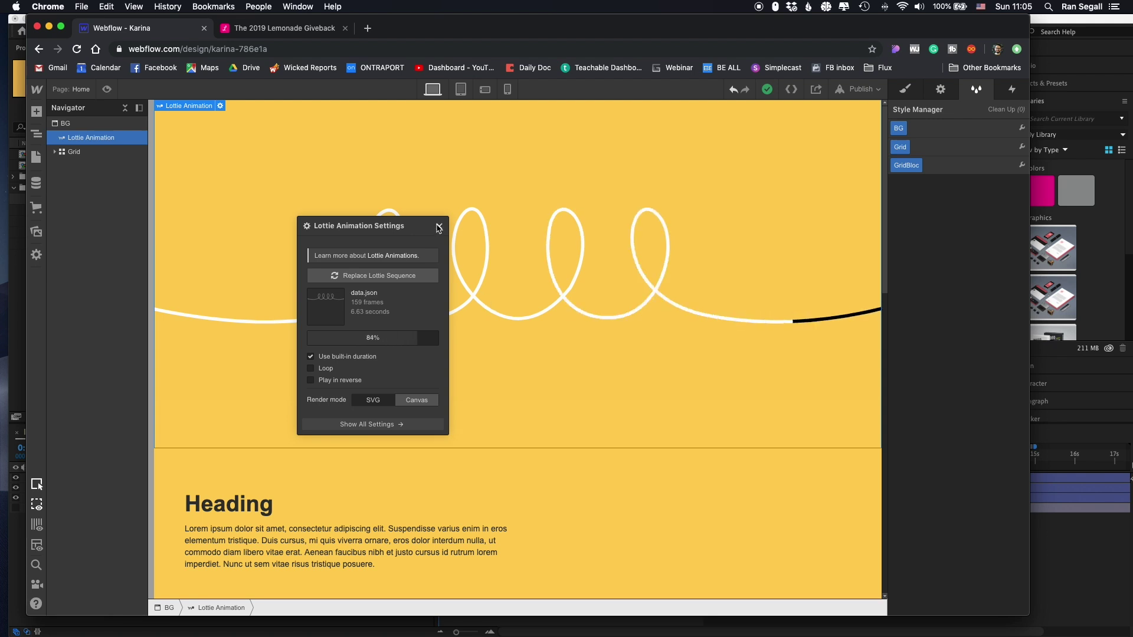
left_click(439, 227)
left_click(107, 89)
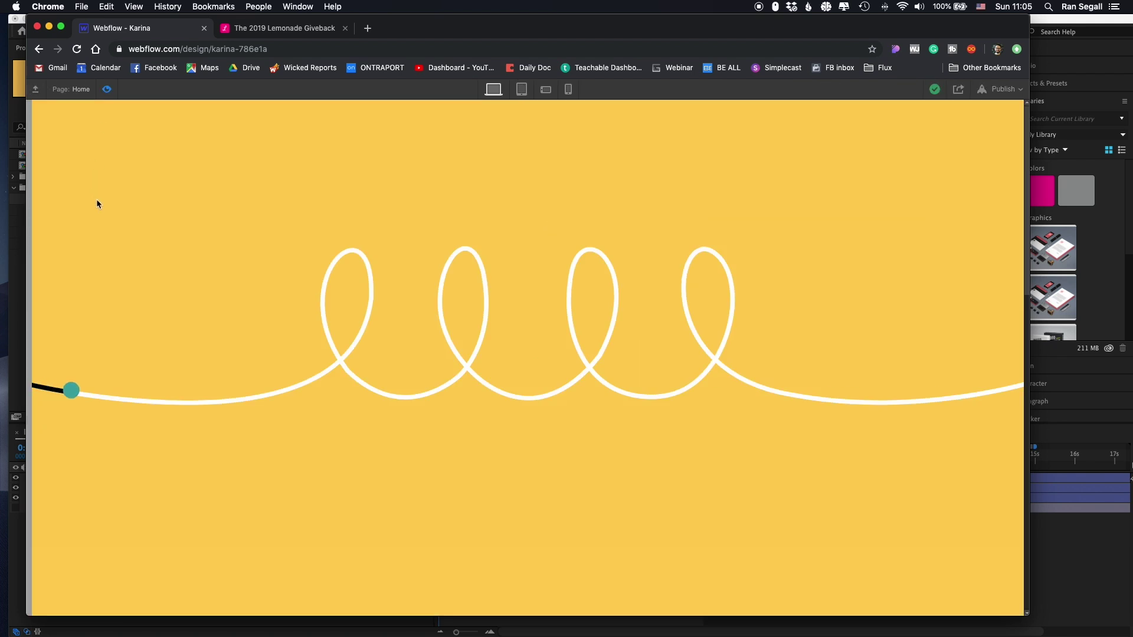
scroll(161, 239, "down", 5)
scroll(161, 236, "up", 3)
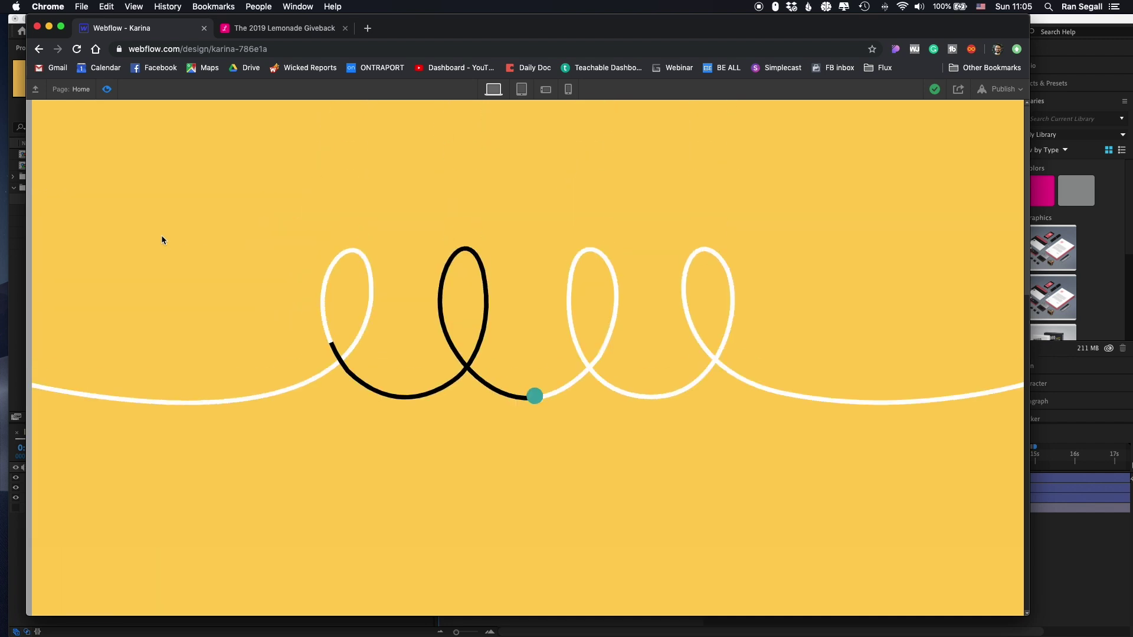
scroll(162, 235, "down", 8)
scroll(161, 239, "up", 6)
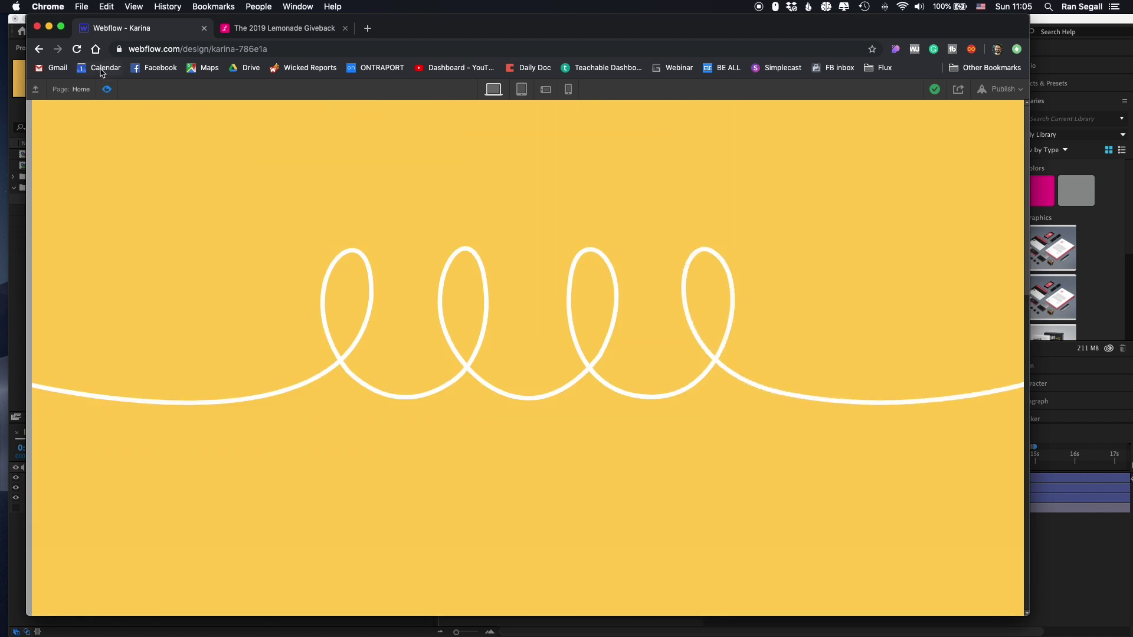
left_click(108, 90)
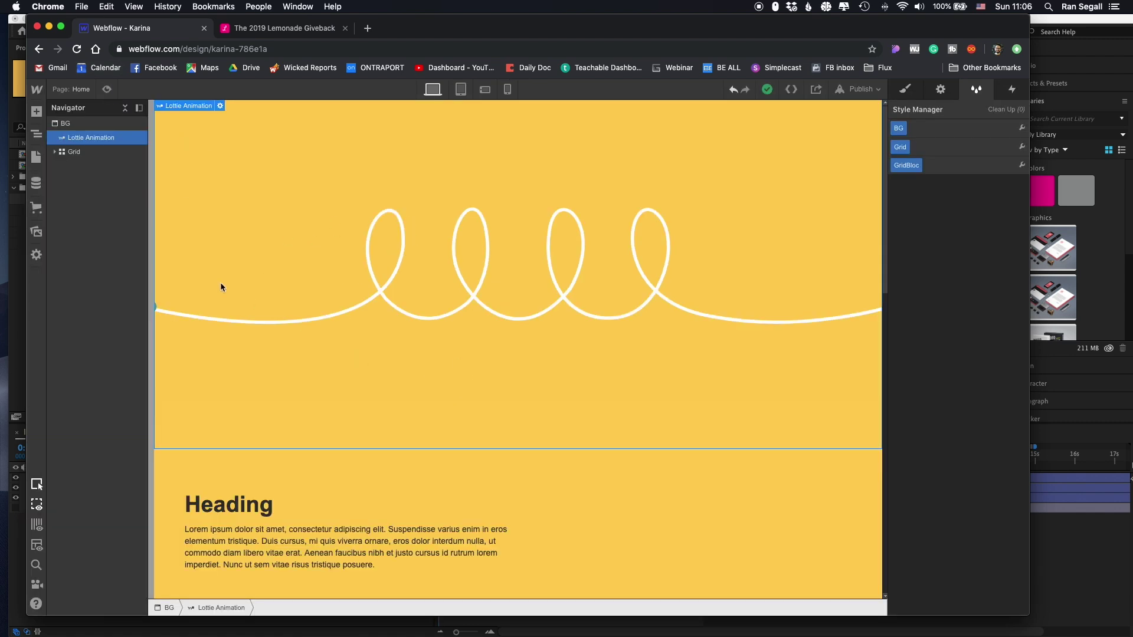
scroll(371, 255, "down", 10)
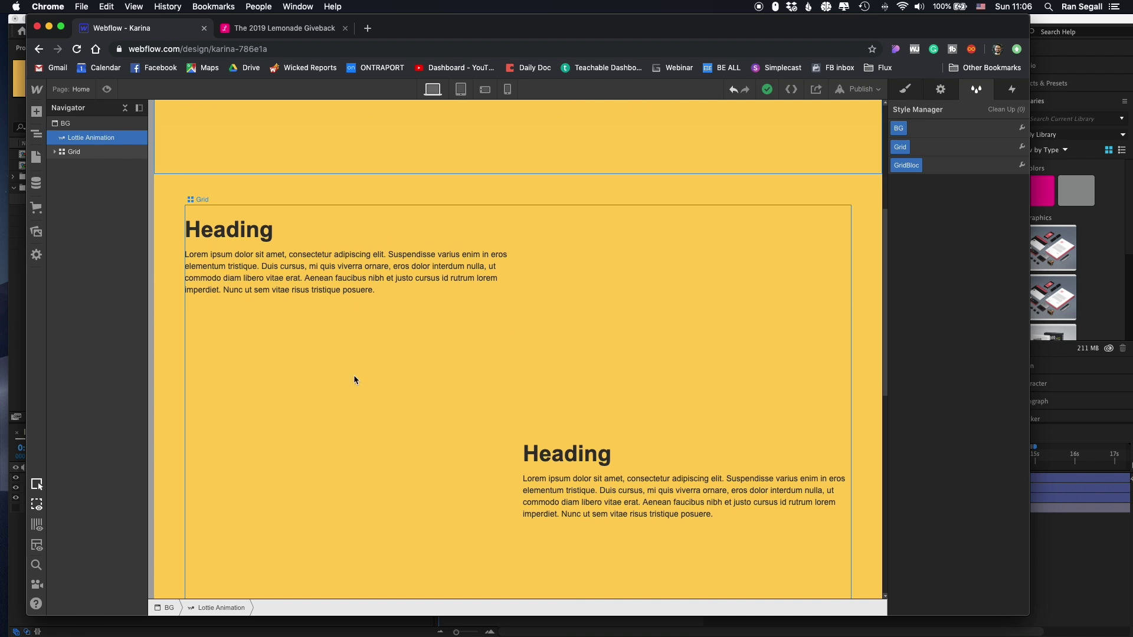
scroll(320, 374, "up", 10)
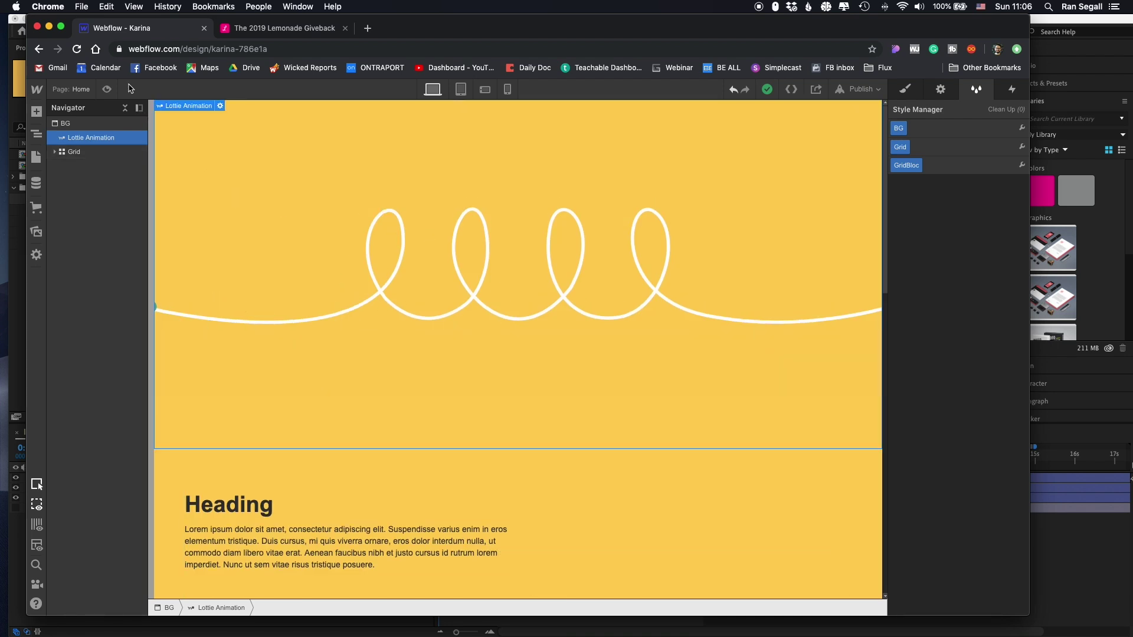
left_click(107, 90)
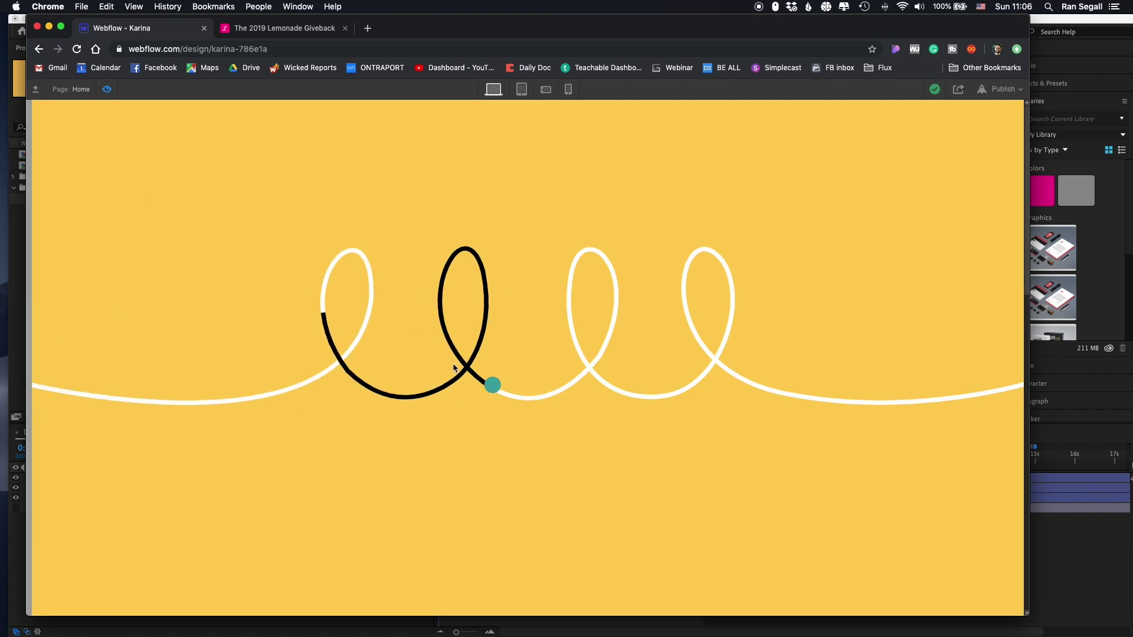
left_click(107, 89)
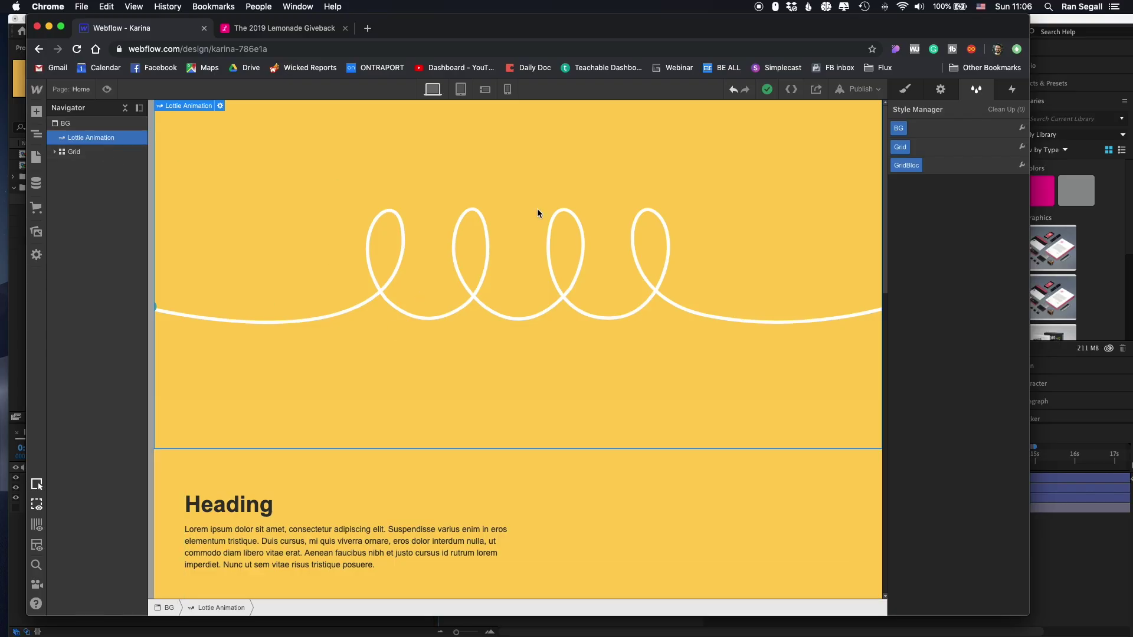
left_click(906, 92)
- Give the animation element a new class AmiationFix and set its position to Fixed
left_click(980, 145)
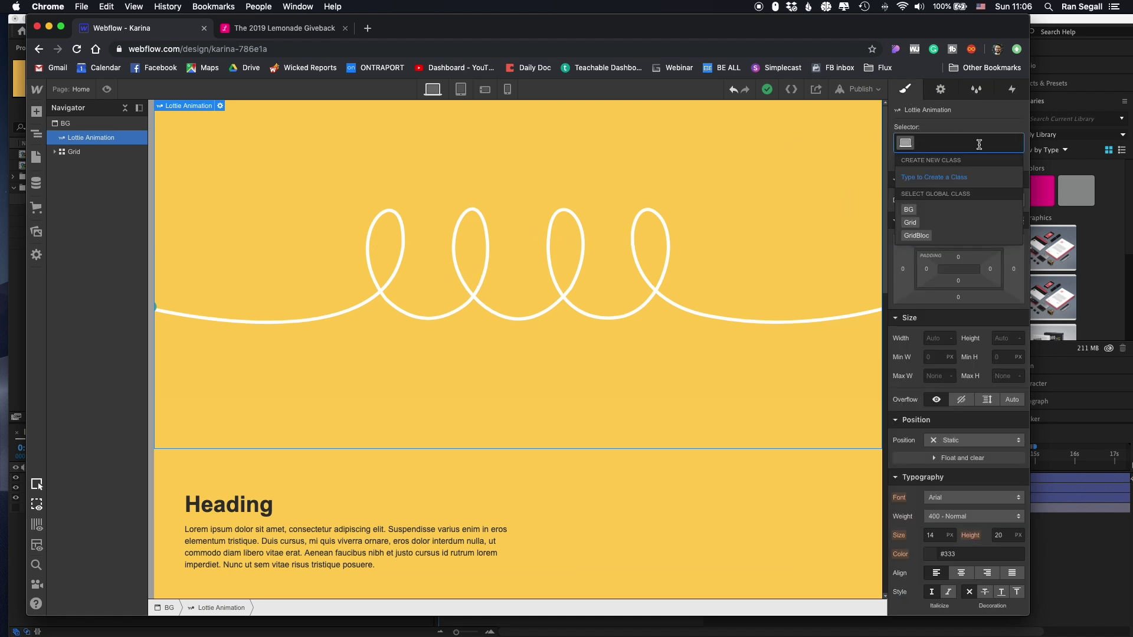
type("AmiationFix")
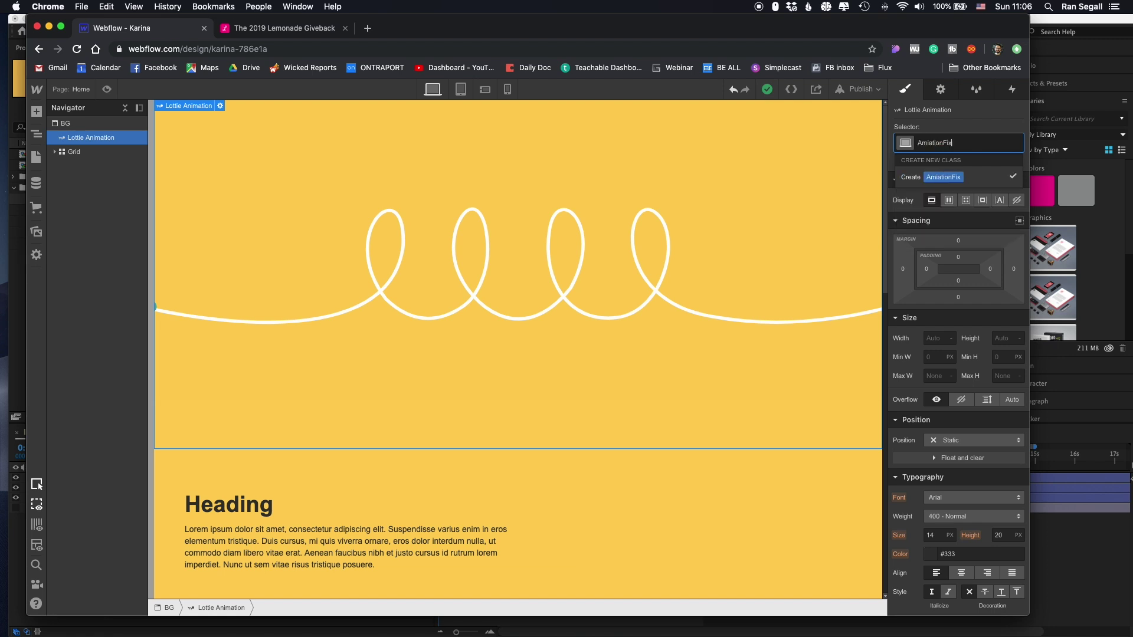
key("Return")
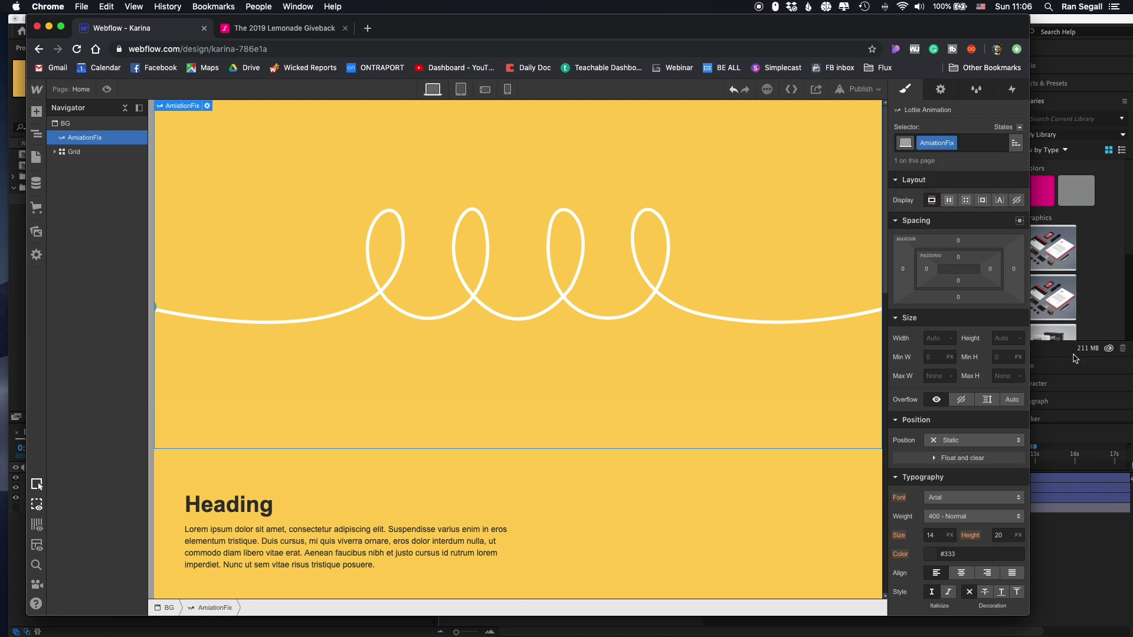
left_click(947, 441)
left_click(949, 487)
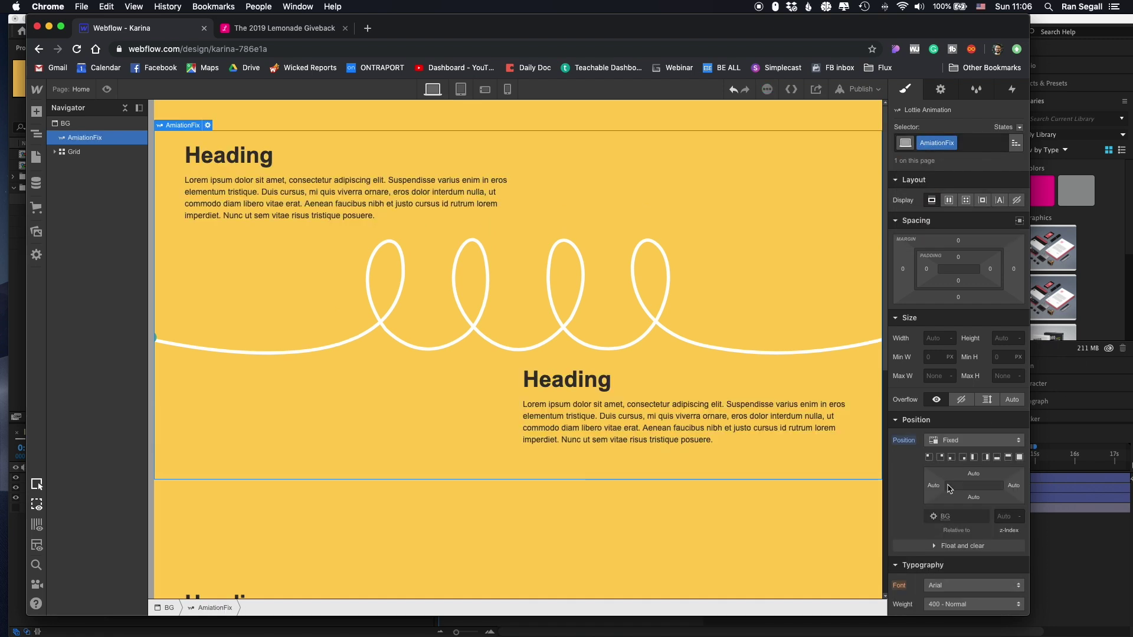
- Set the element's z-index to 2 and scroll the canvas to confirm the line stays put
scroll(537, 316, "down", 3)
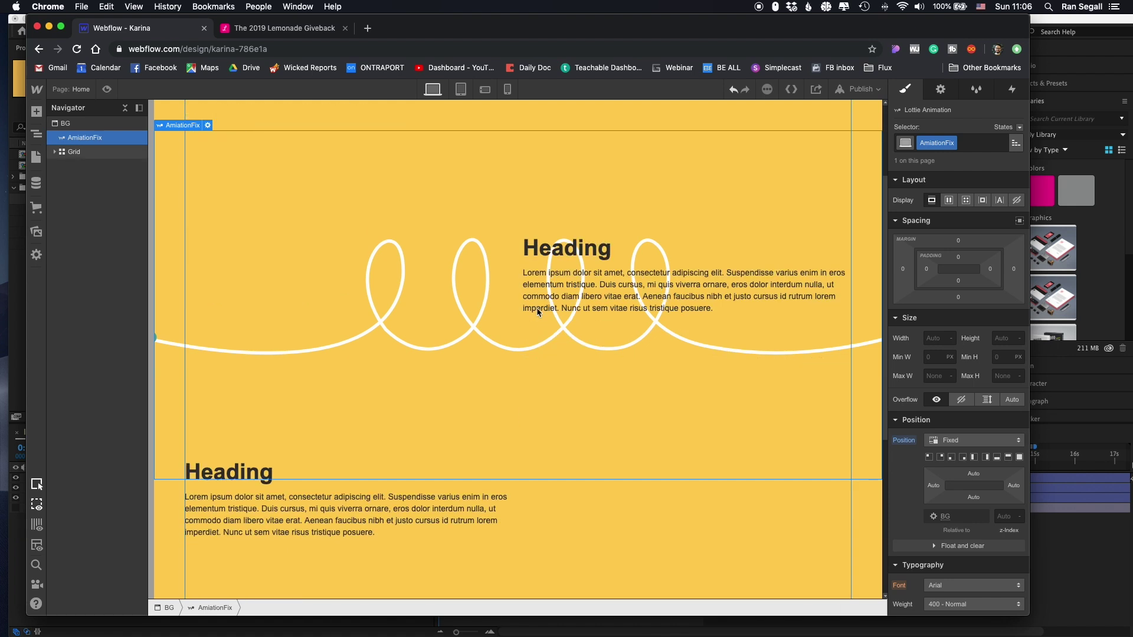
scroll(538, 313, "down", 5)
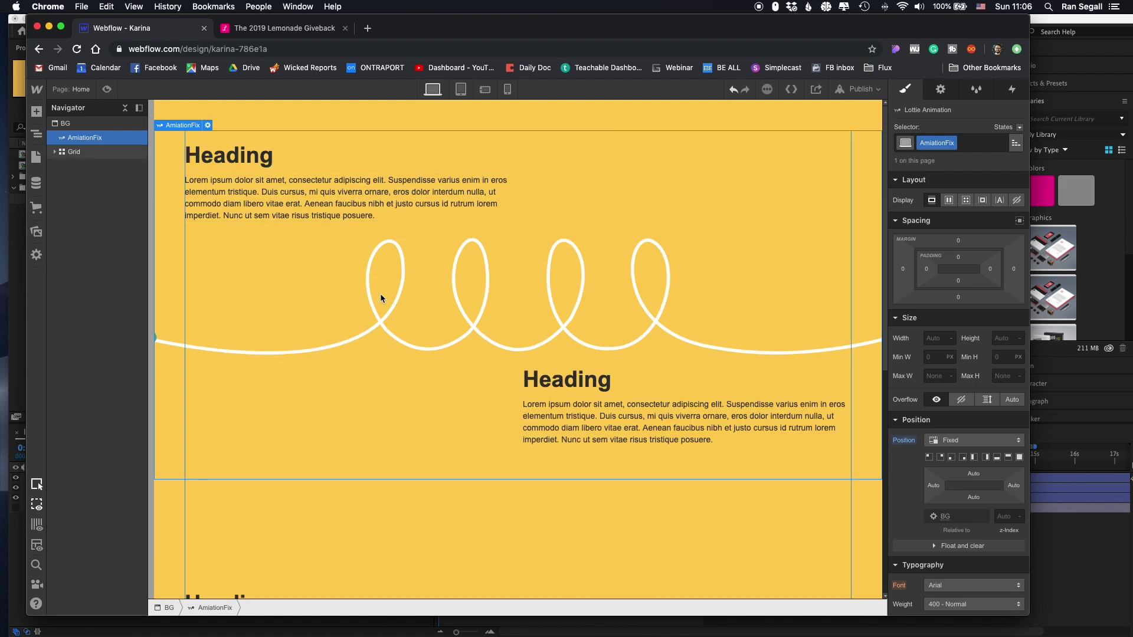
scroll(272, 229, "up", 7)
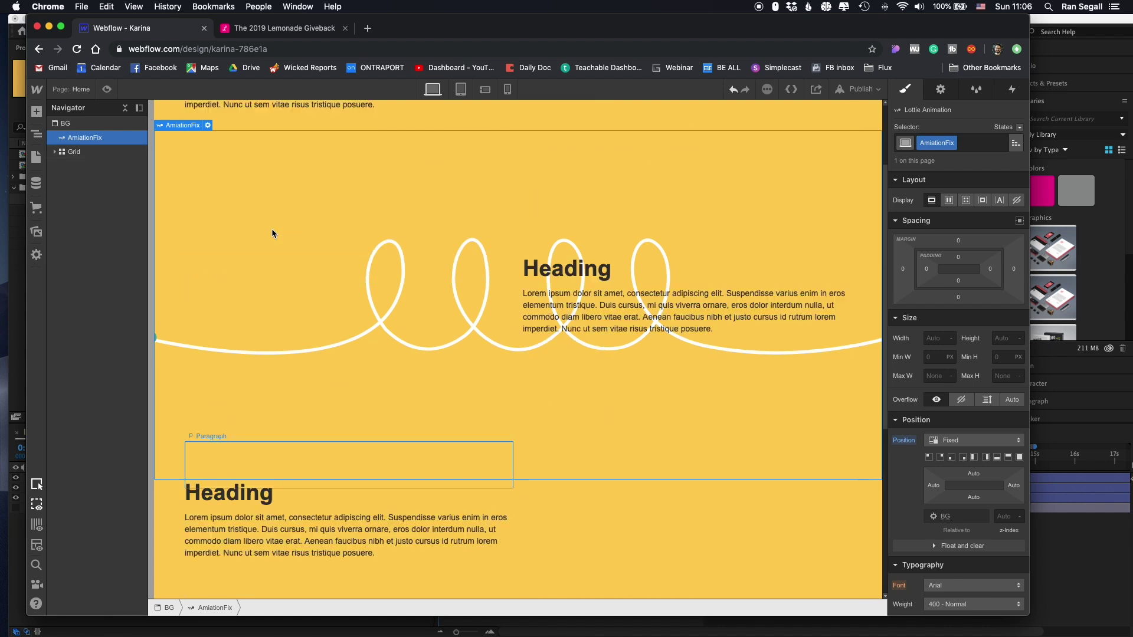
scroll(537, 348, "down", 1)
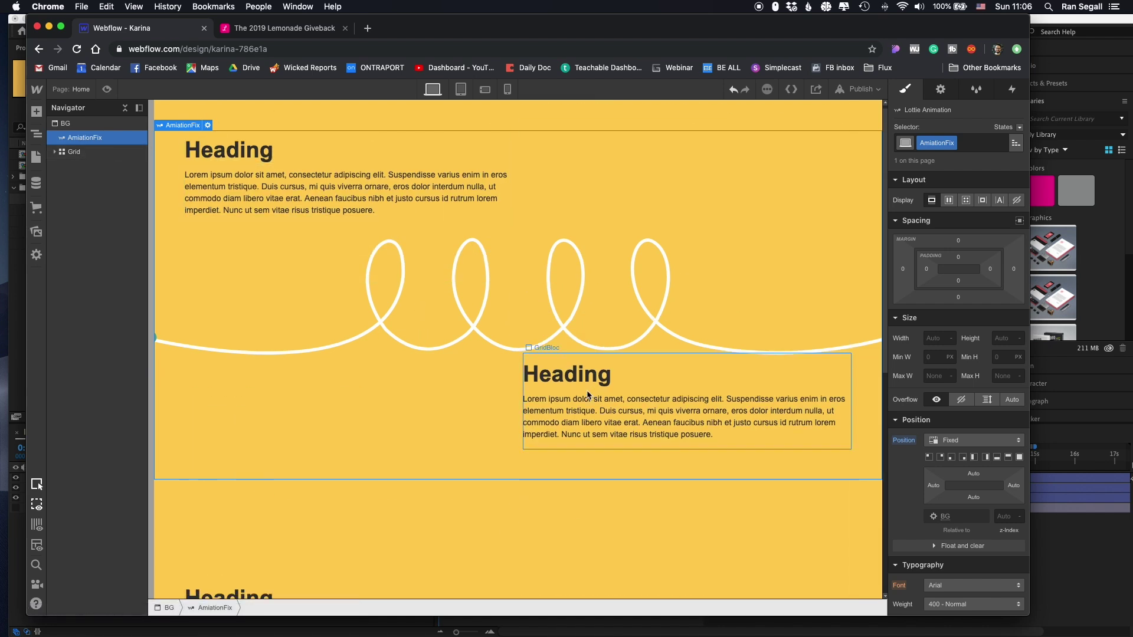
scroll(548, 375, "up", 1)
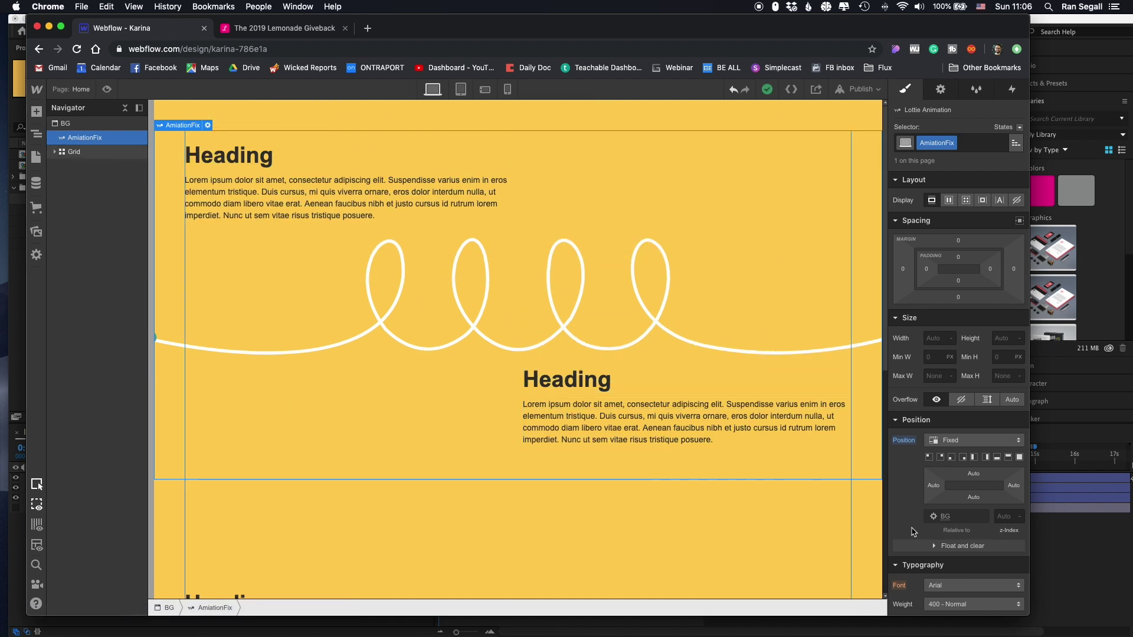
left_click(1010, 514)
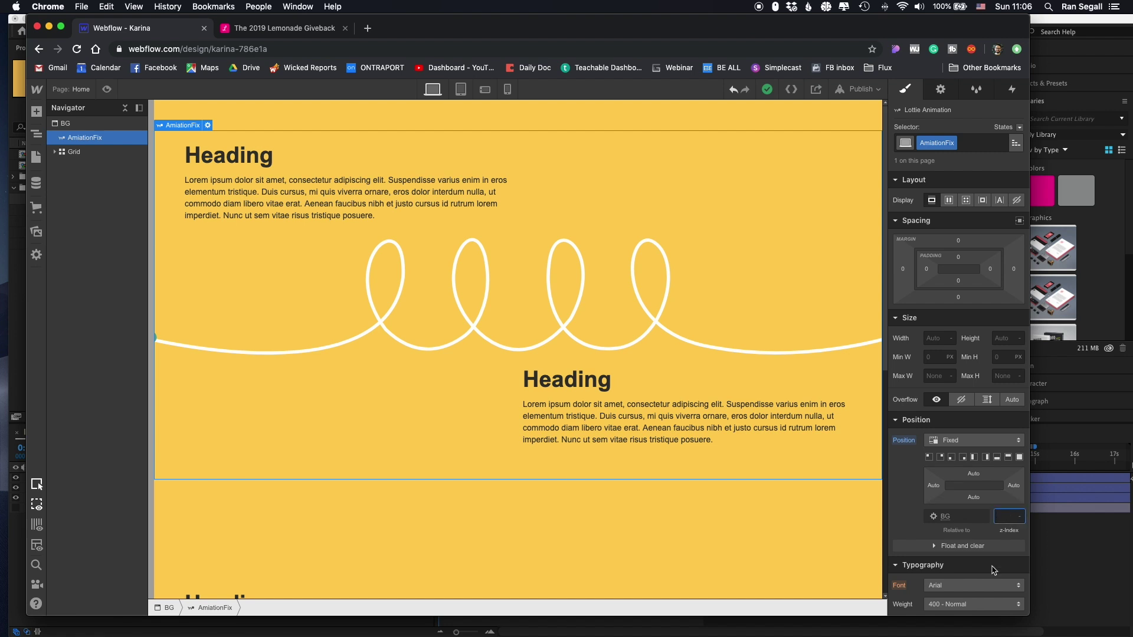
scroll(388, 338, "down", 4)
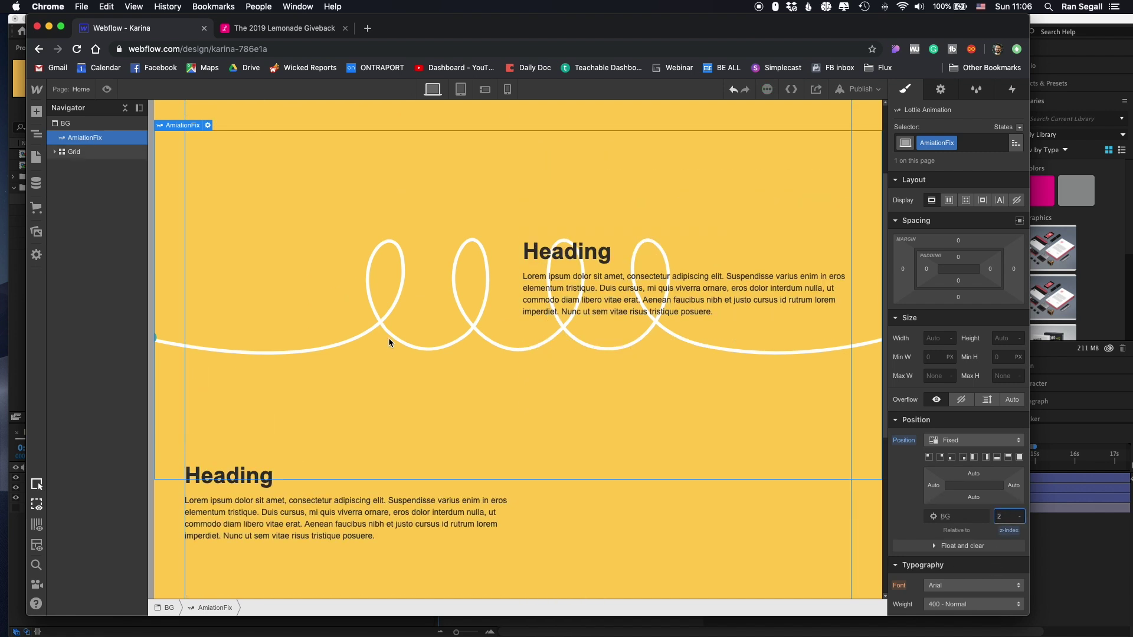
scroll(389, 338, "up", 3)
scroll(388, 338, "down", 3)
scroll(413, 354, "down", 5)
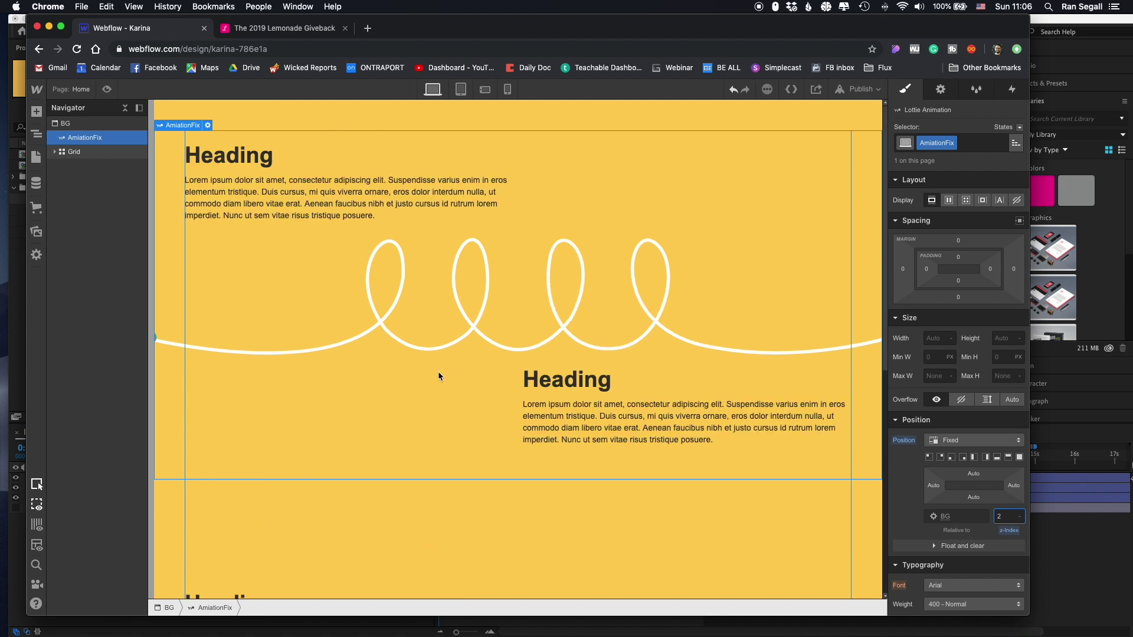
- Delete the existing While page is scrolling trigger in the Interactions panel
left_click(1011, 89)
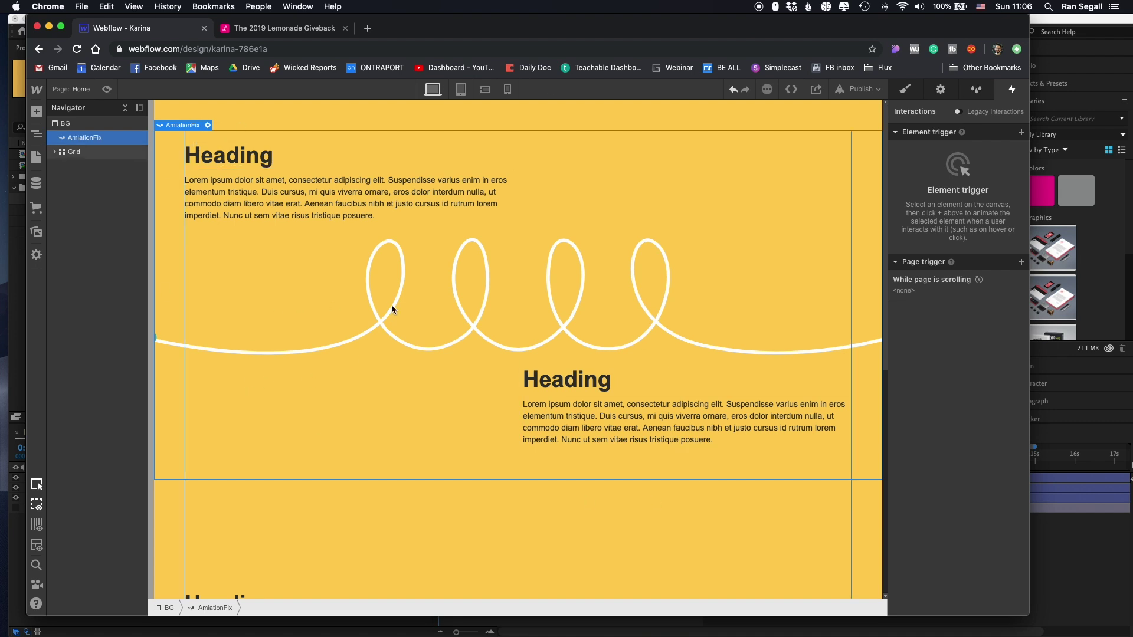
left_click(1021, 132)
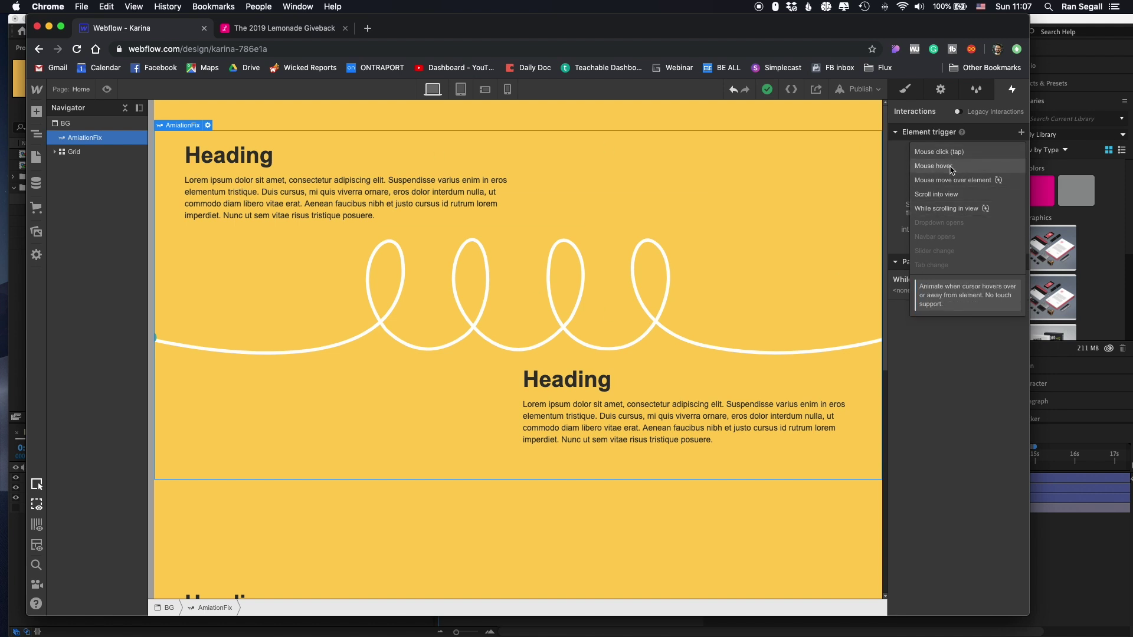
left_click(893, 152)
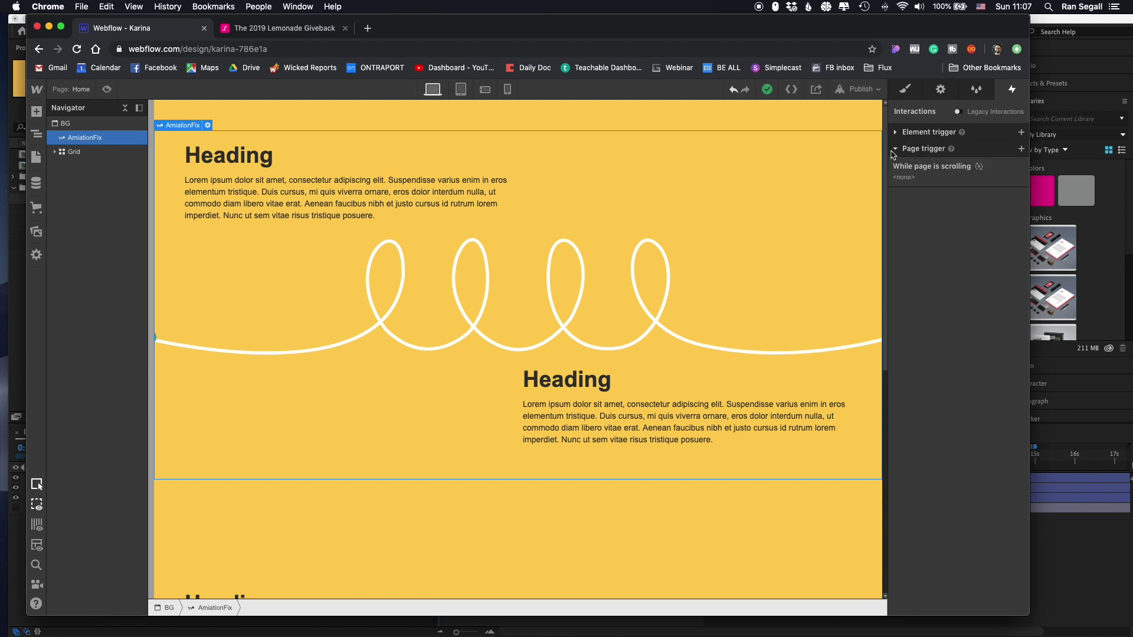
left_click(1022, 170)
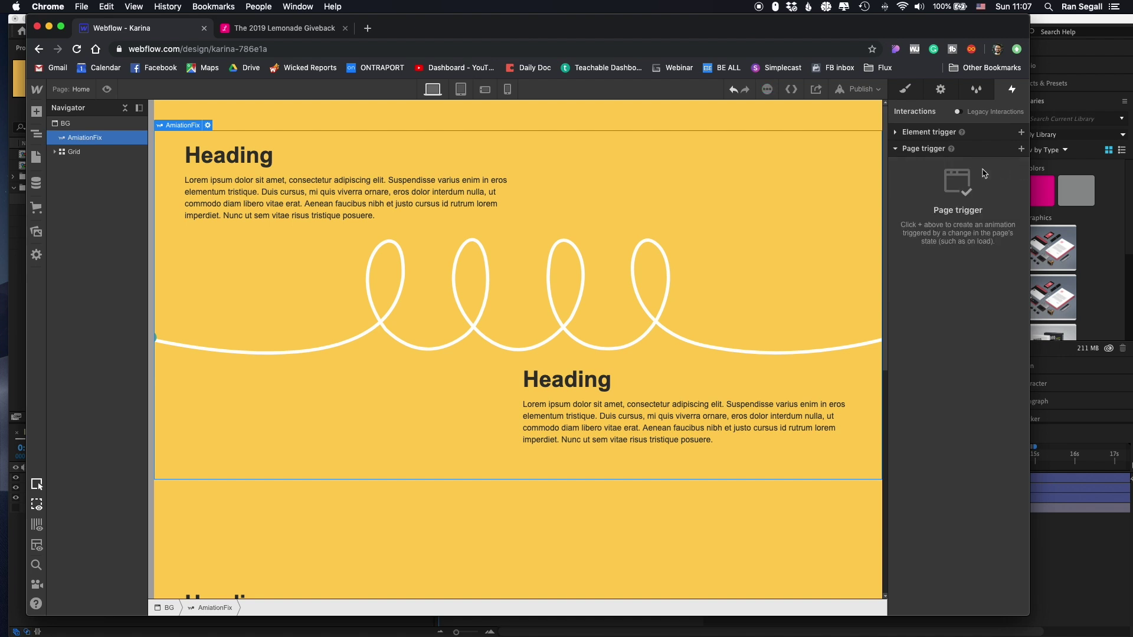
- Add a new While page is scrolling page trigger with a Play Scroll Animation action
left_click(1021, 150)
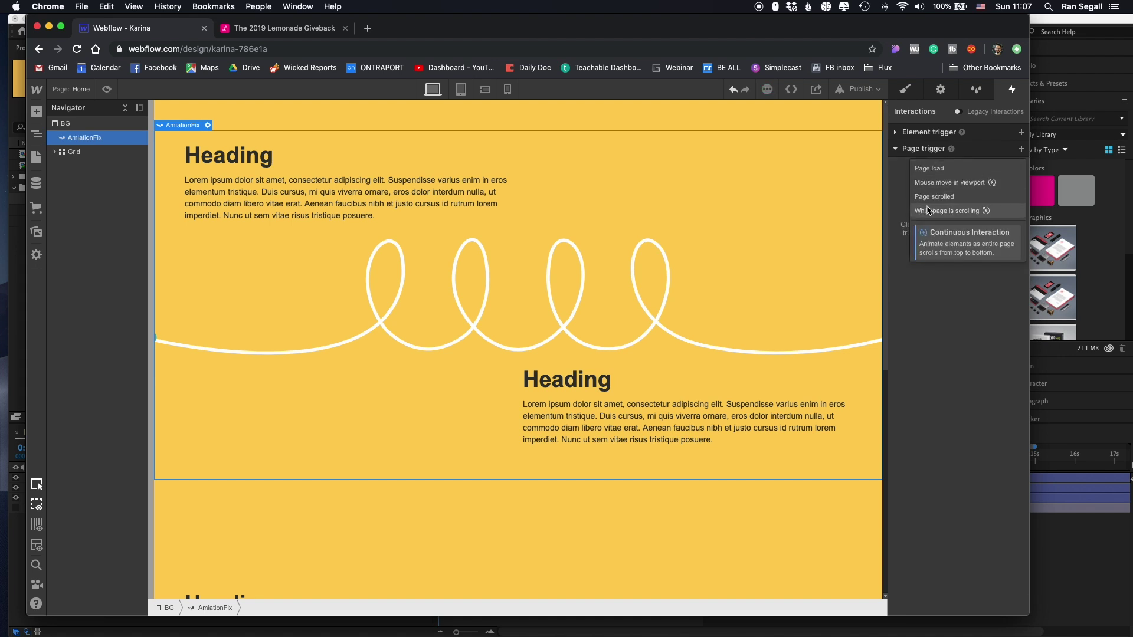
left_click(950, 212)
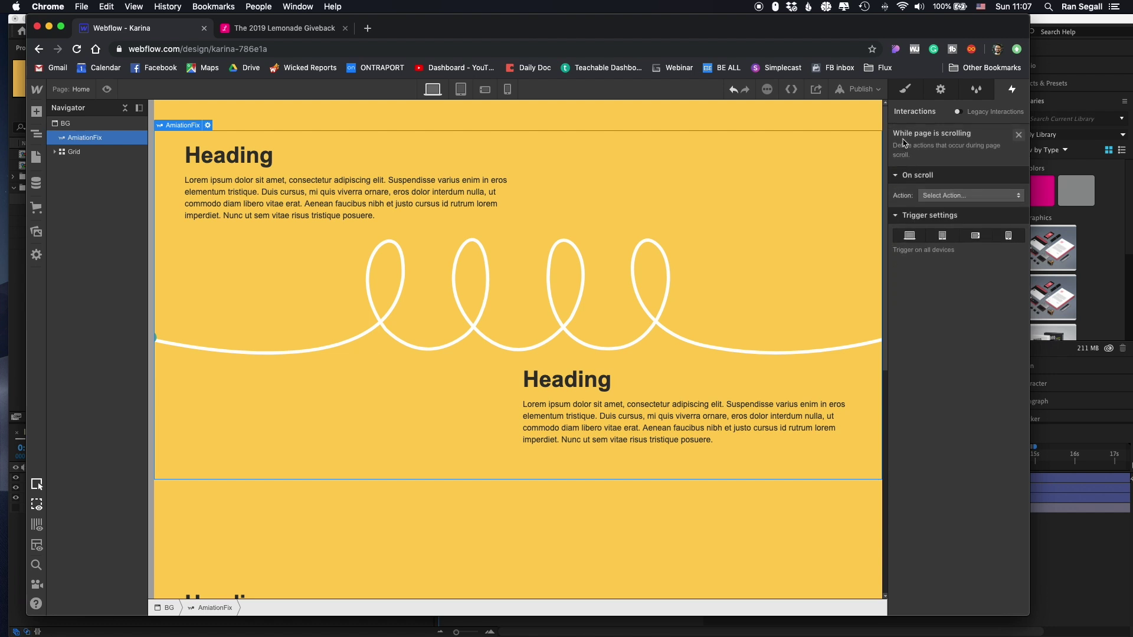
left_click(940, 196)
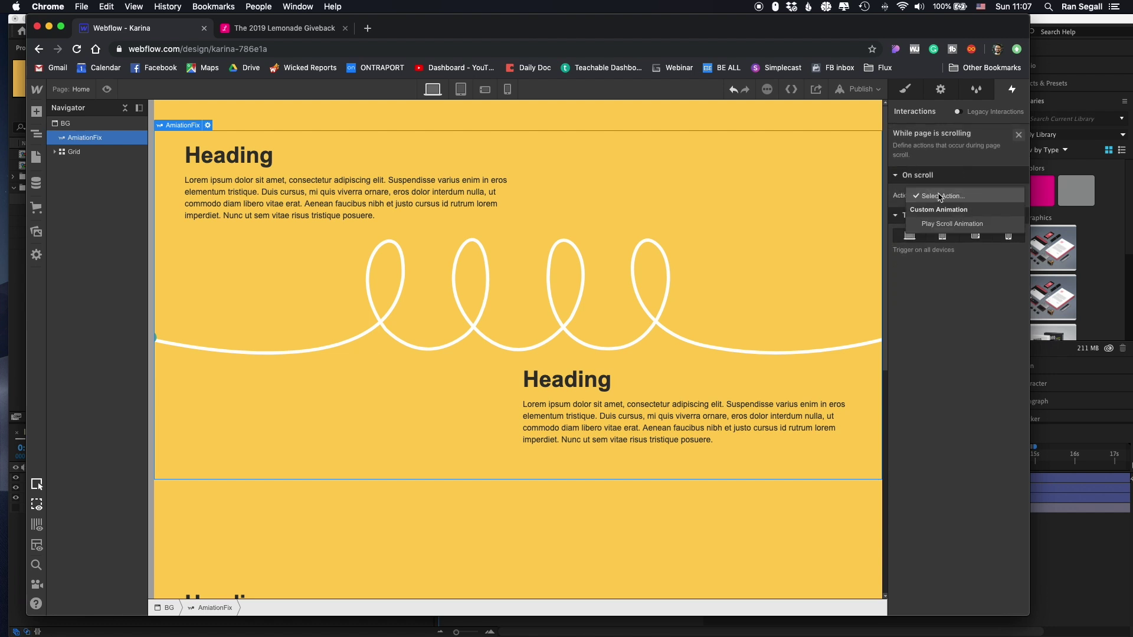
left_click(948, 225)
- Create a scroll animation named 'Scroll Animation' with a Lottie action on AmiationFix
left_click(1018, 213)
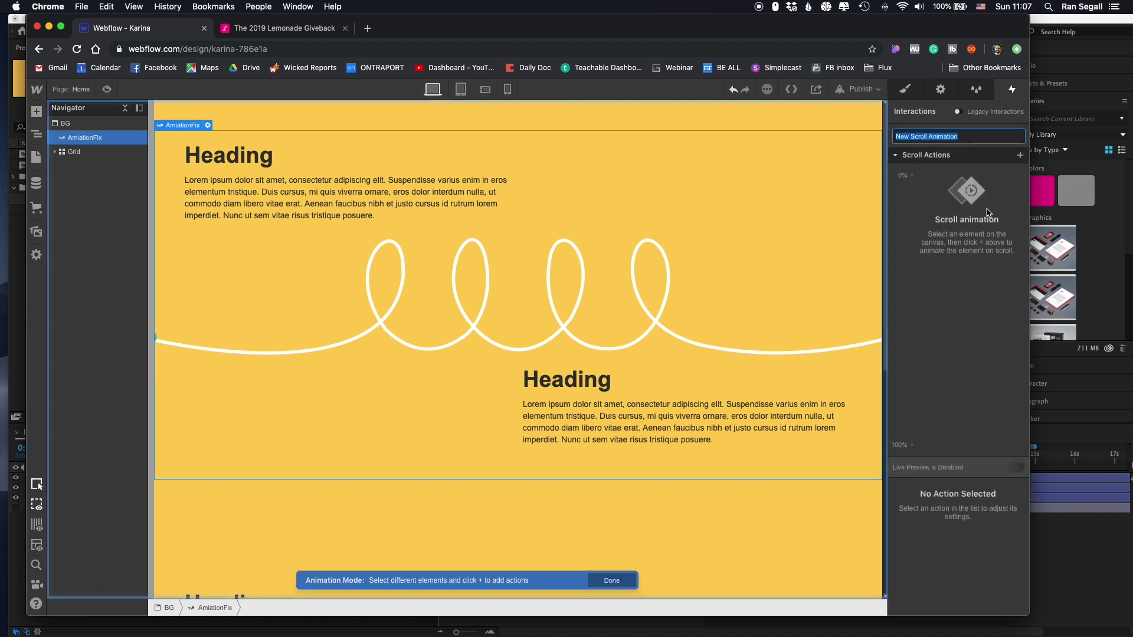
type("Scroll")
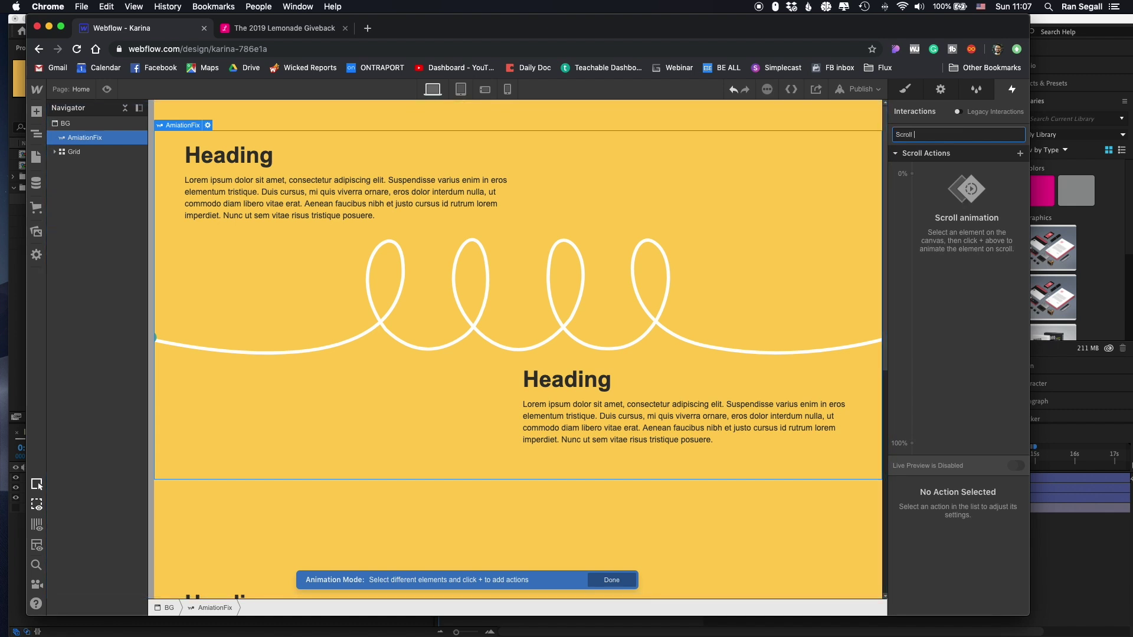
type(" Animation")
key("Return")
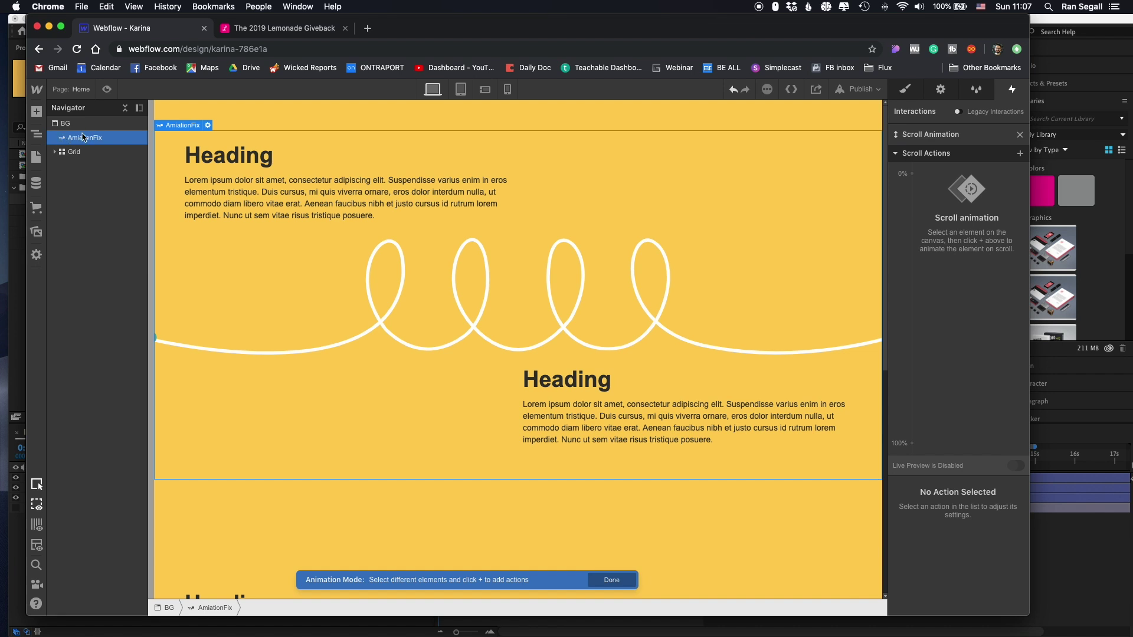
left_click(1020, 154)
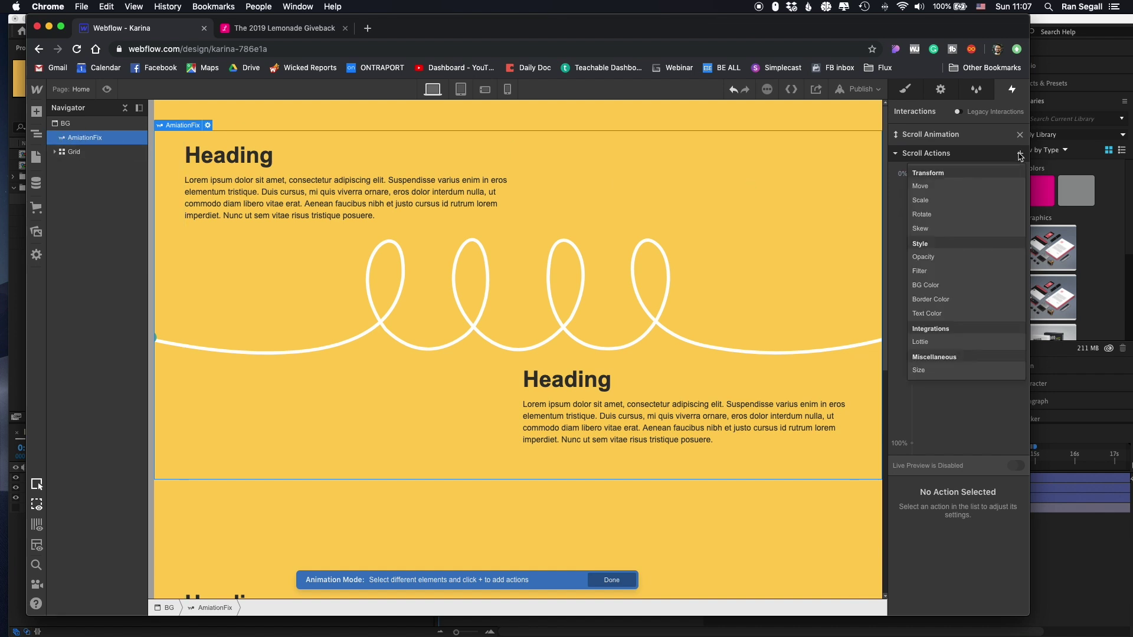
left_click(921, 342)
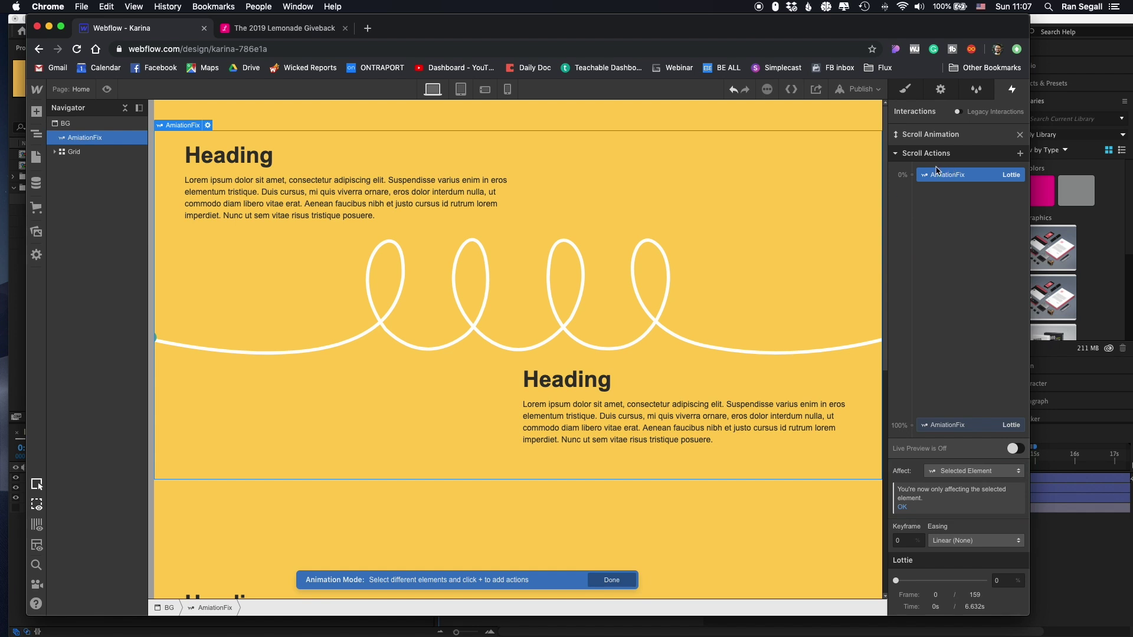
- Set the 100% keyframe to the Lottie's last frame, 159
mouse_move(907, 178)
mouse_move(899, 431)
mouse_move(895, 580)
left_mouse_down()
mouse_move(932, 581)
mouse_move(895, 580)
left_mouse_up()
left_click(939, 422)
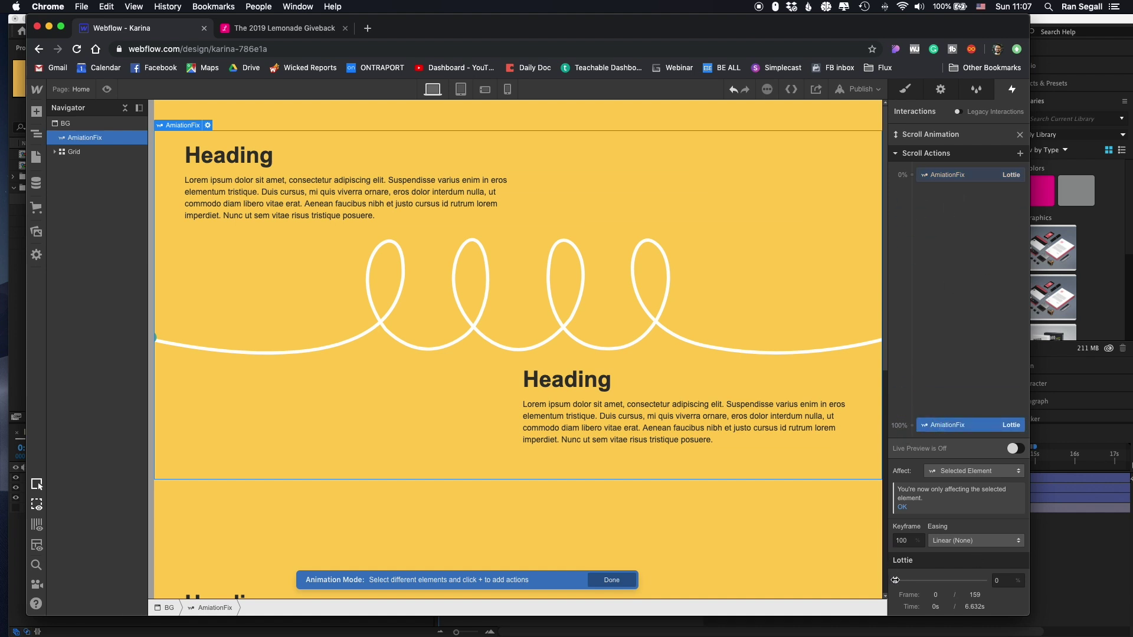
left_click_drag(896, 580, 1013, 581)
- Preview the page, scrolling down and up to watch the loop line draw and un-draw its black stroke
left_click(107, 89)
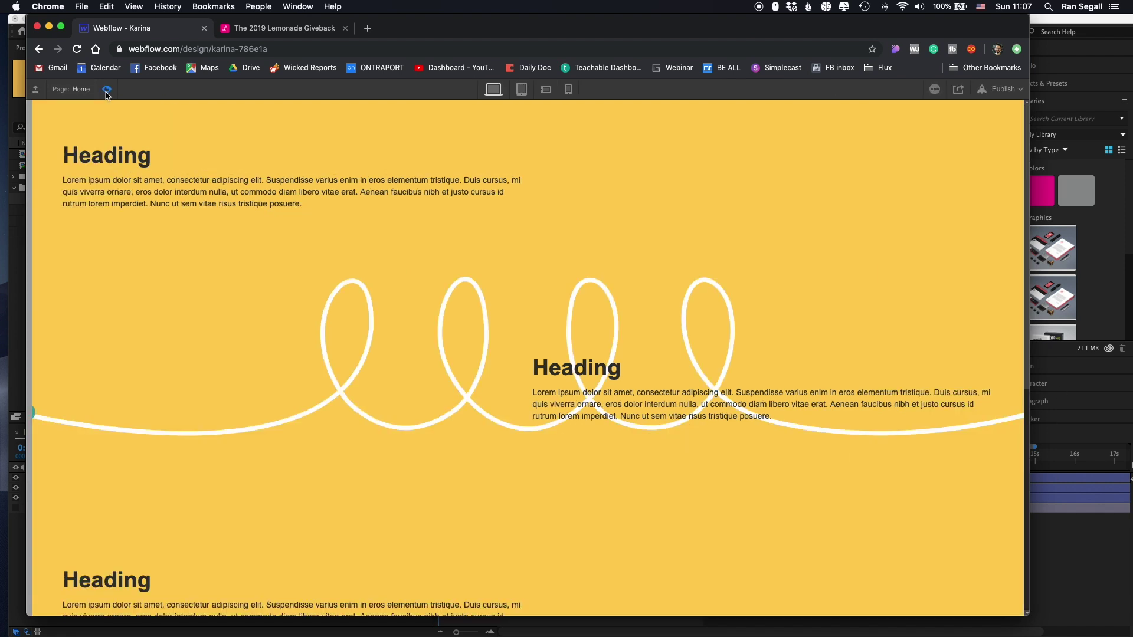
scroll(260, 194, "down", 5)
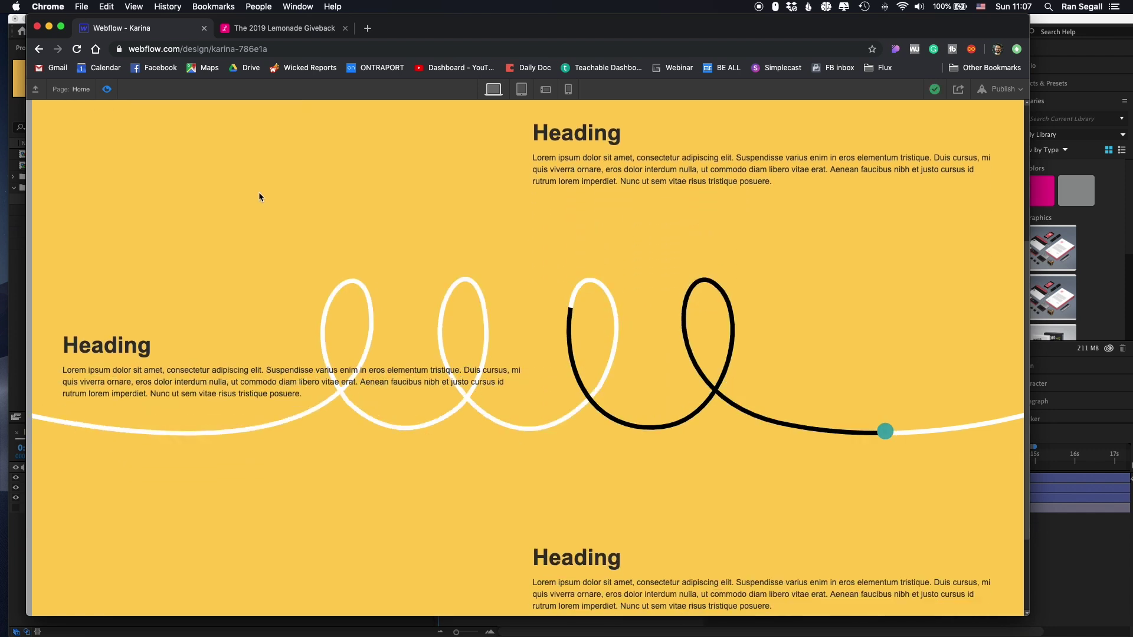
scroll(260, 194, "up", 6)
scroll(259, 193, "up", 2)
scroll(258, 190, "down", 7)
scroll(259, 190, "up", 3)
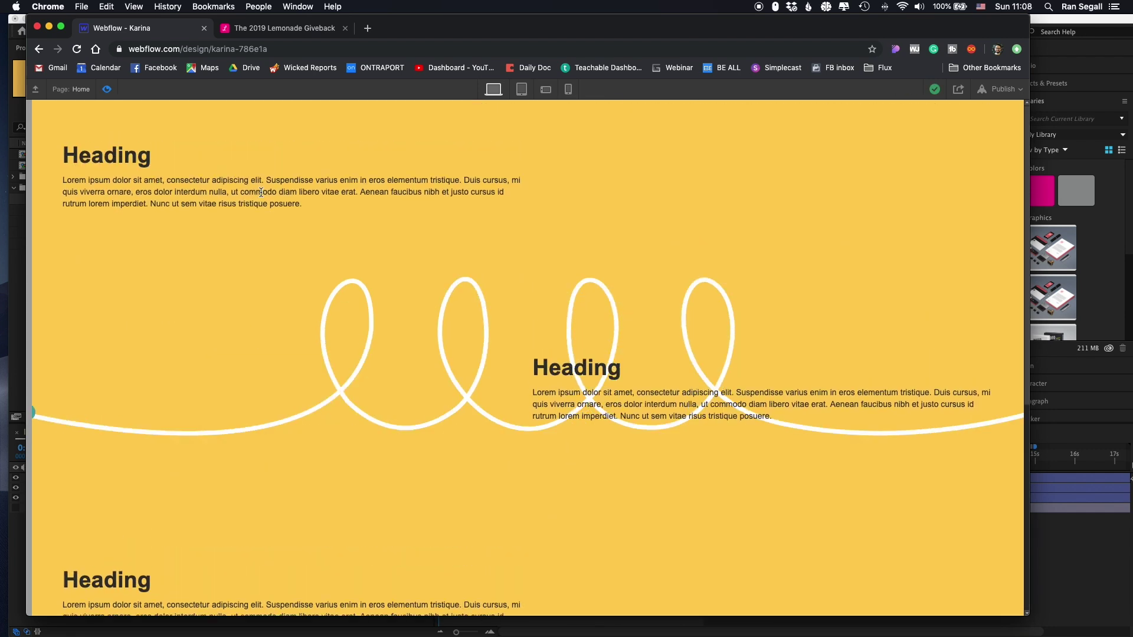
scroll(260, 192, "down", 3)
scroll(261, 193, "up", 3)
scroll(260, 192, "down", 5)
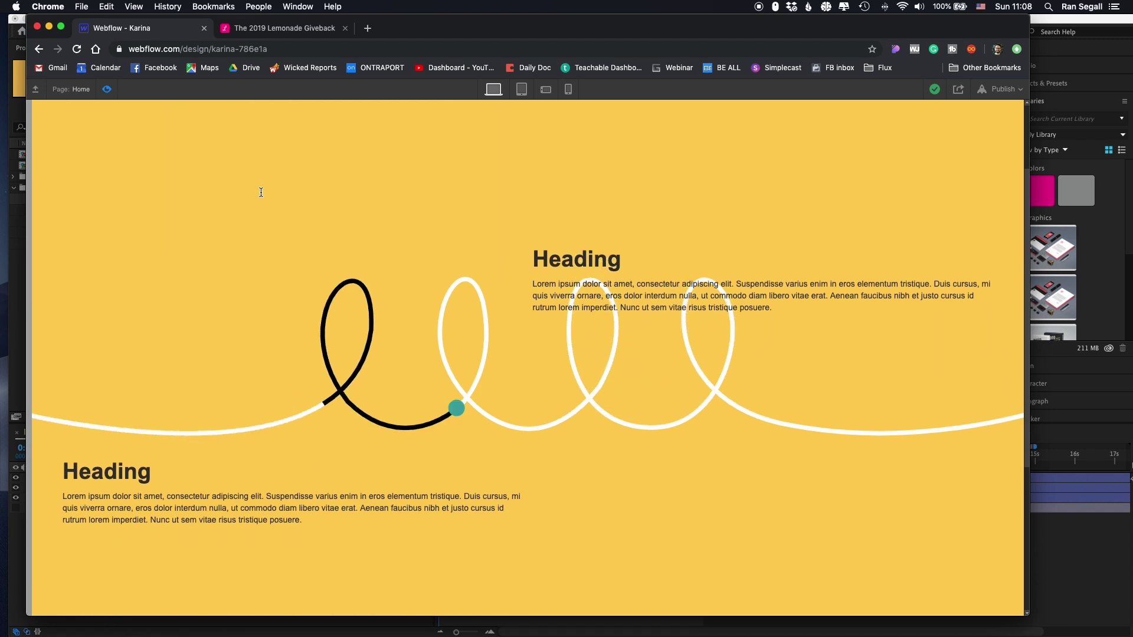
scroll(261, 197, "down", 4)
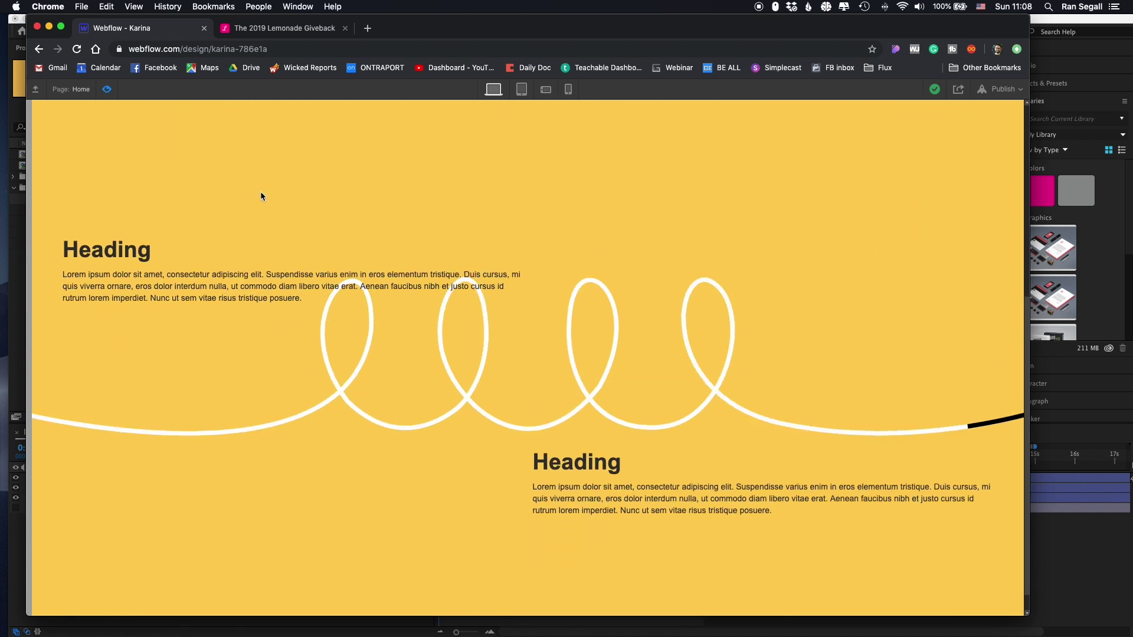
scroll(261, 196, "up", 6)
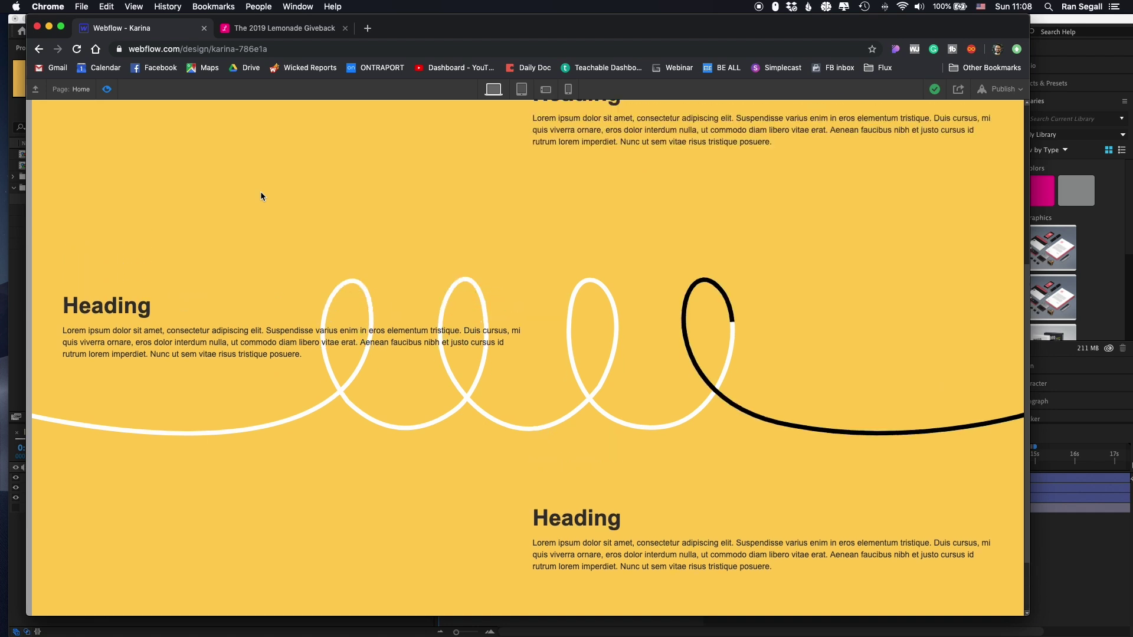
scroll(262, 196, "up", 2)
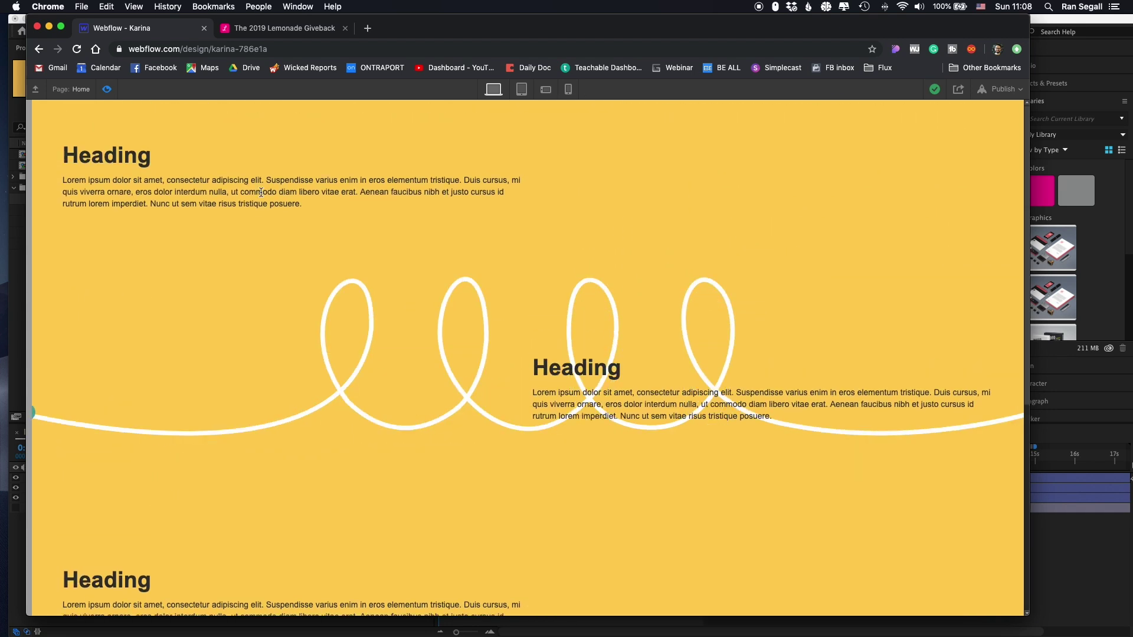
scroll(261, 197, "down", 4)
scroll(262, 196, "up", 1)
scroll(261, 196, "down", 2)
scroll(261, 197, "up", 3)
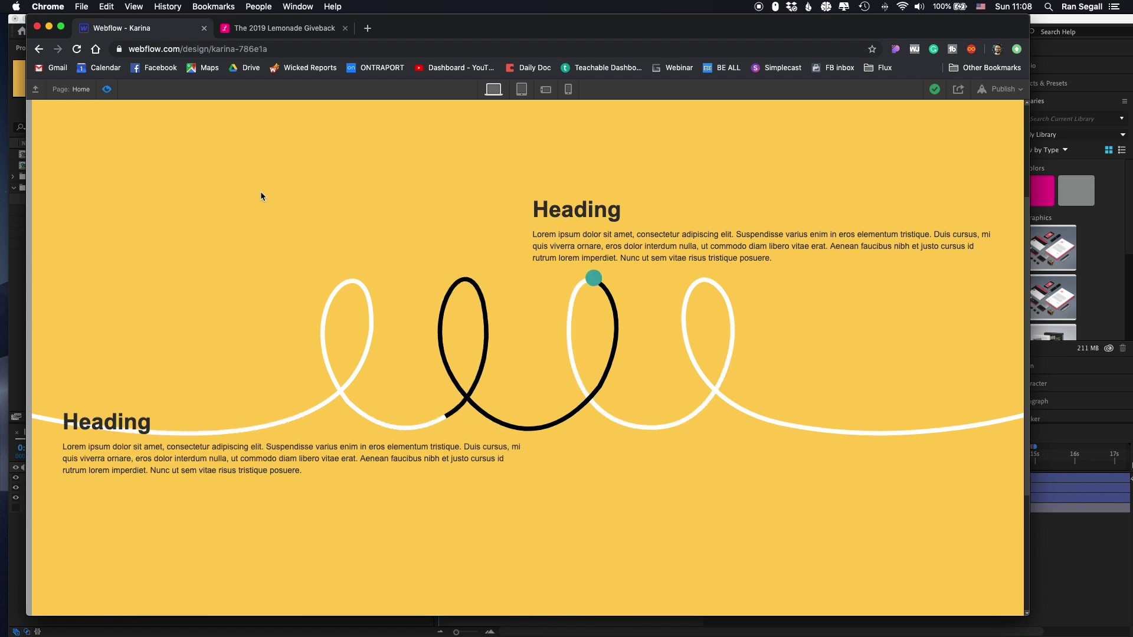
scroll(260, 197, "down", 4)
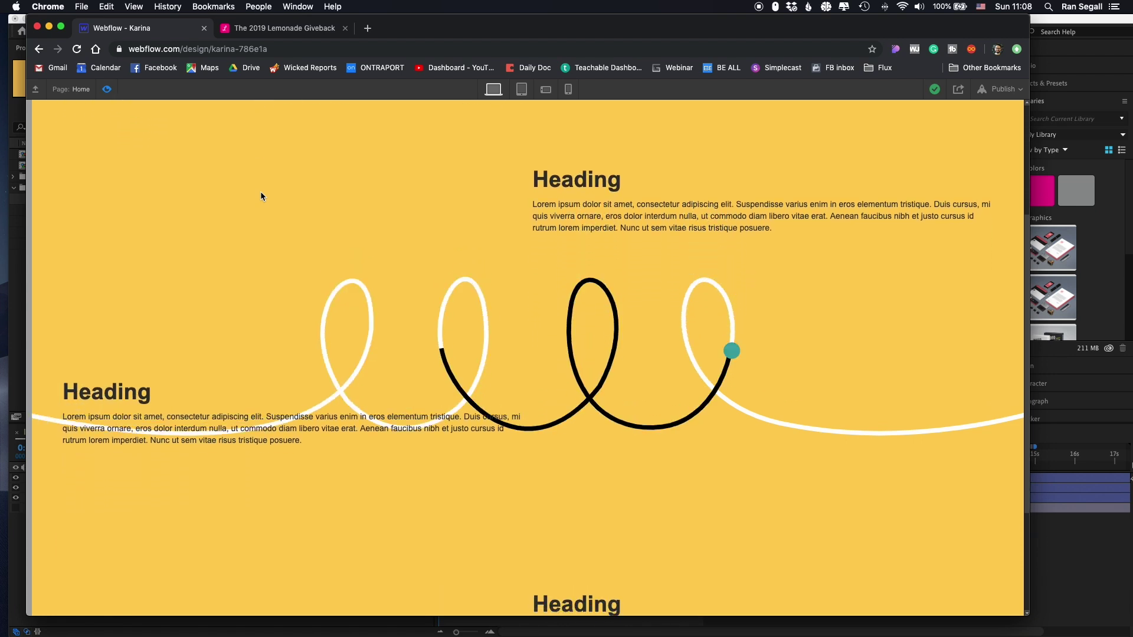
scroll(262, 196, "down", 5)
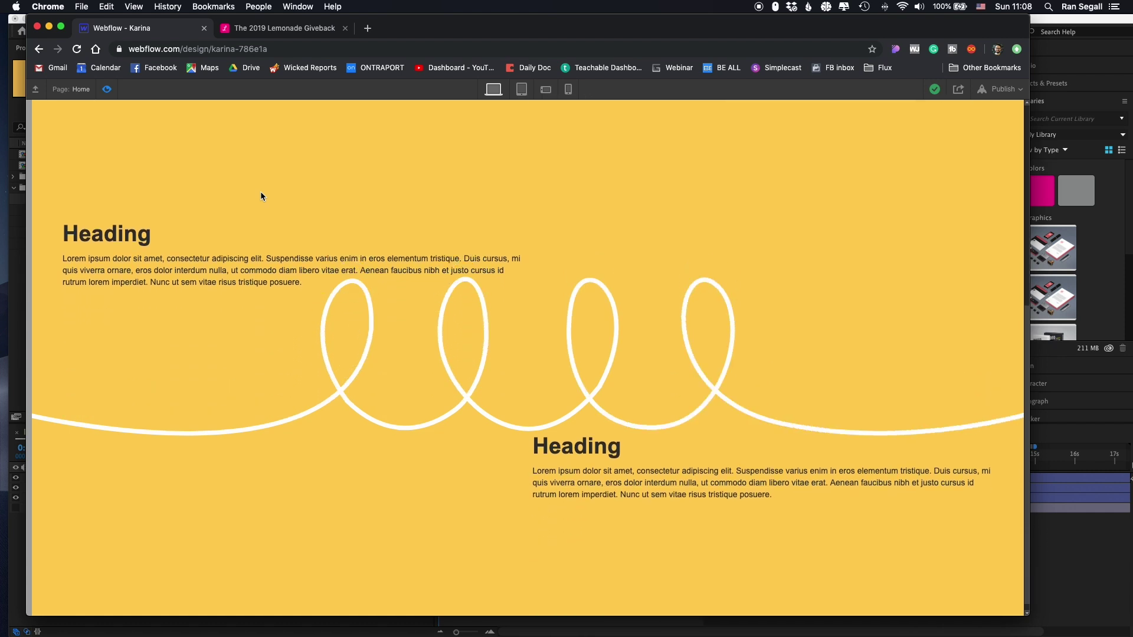
scroll(261, 196, "up", 8)
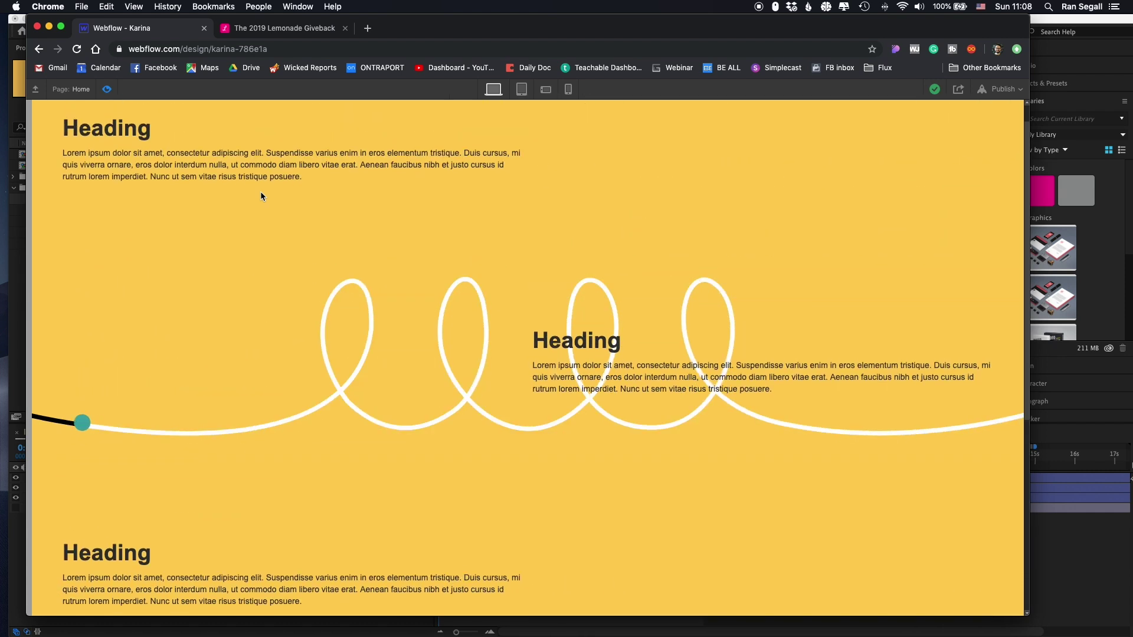
scroll(260, 191, "up", 1)
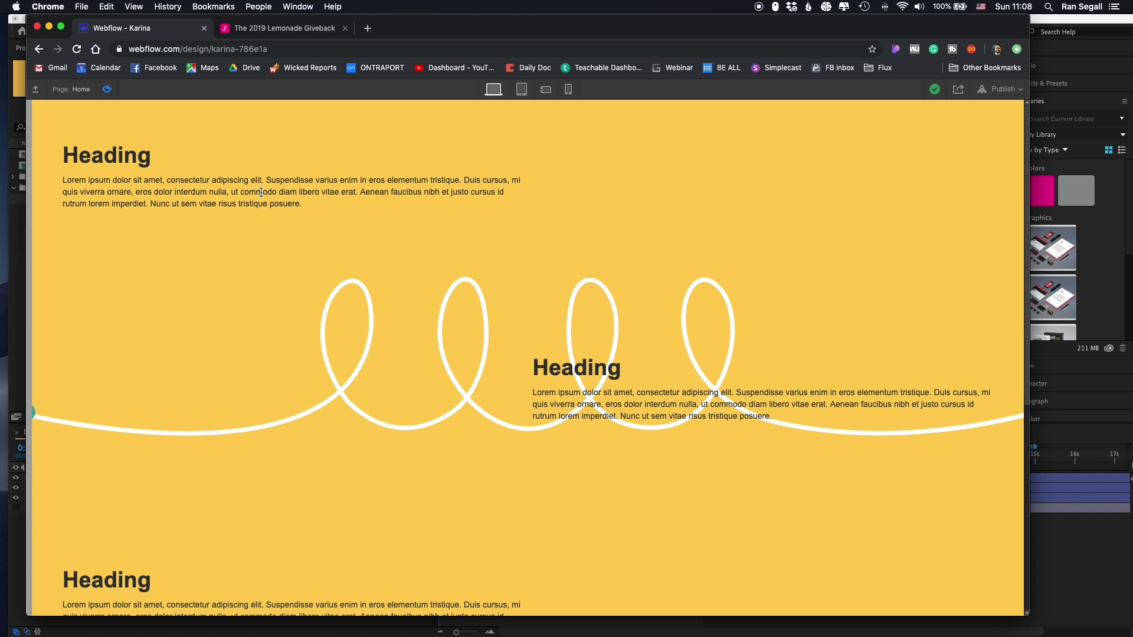